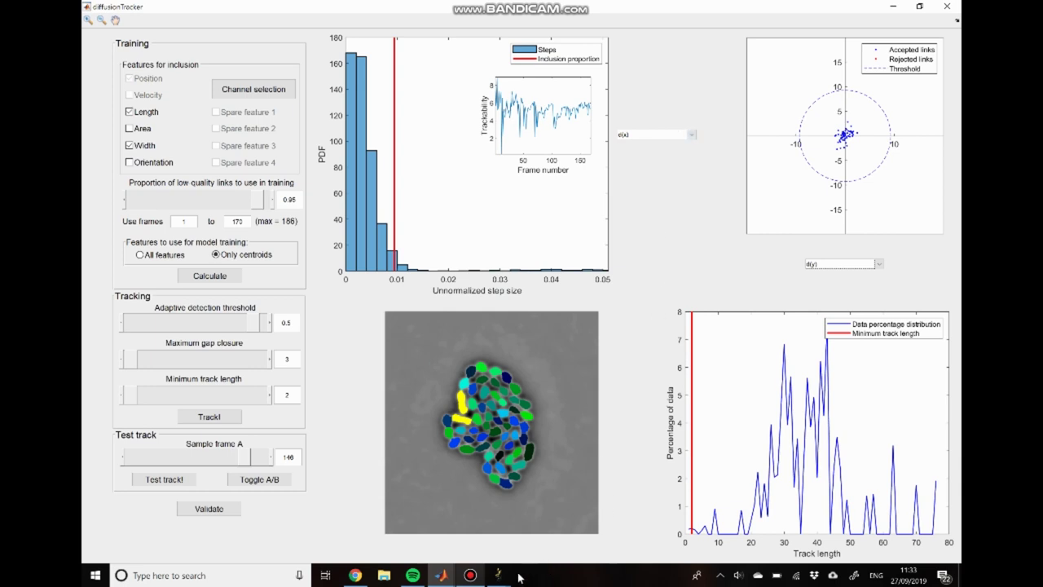
# - Bring up the raw microscopy image stack, scrub from its first frame to frame 169, and minimise it
pyautogui.moveTo(498, 575)
pyautogui.click(558, 534)
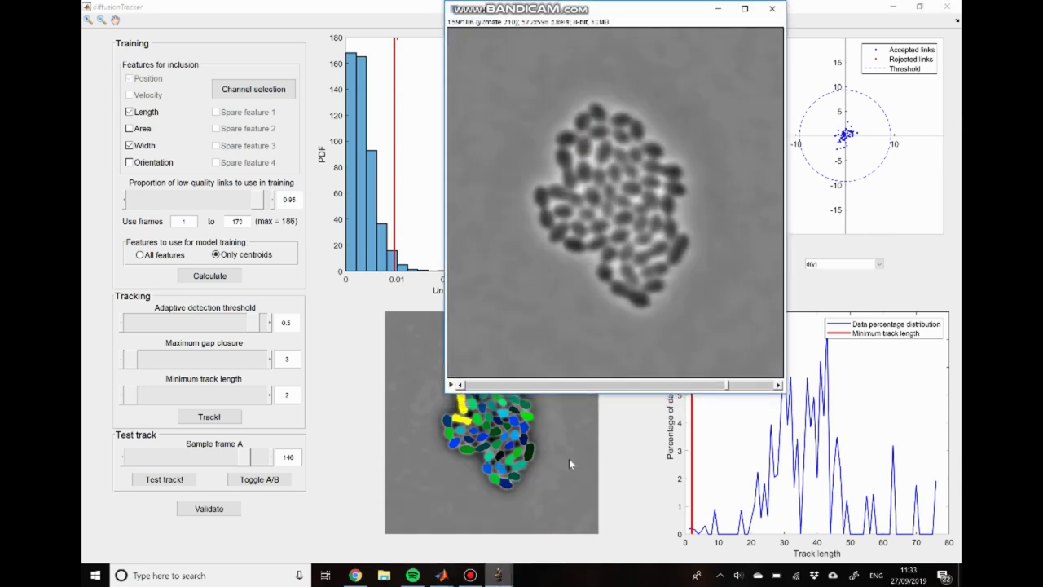
pyautogui.moveTo(728, 385); pyautogui.dragTo(466, 393)
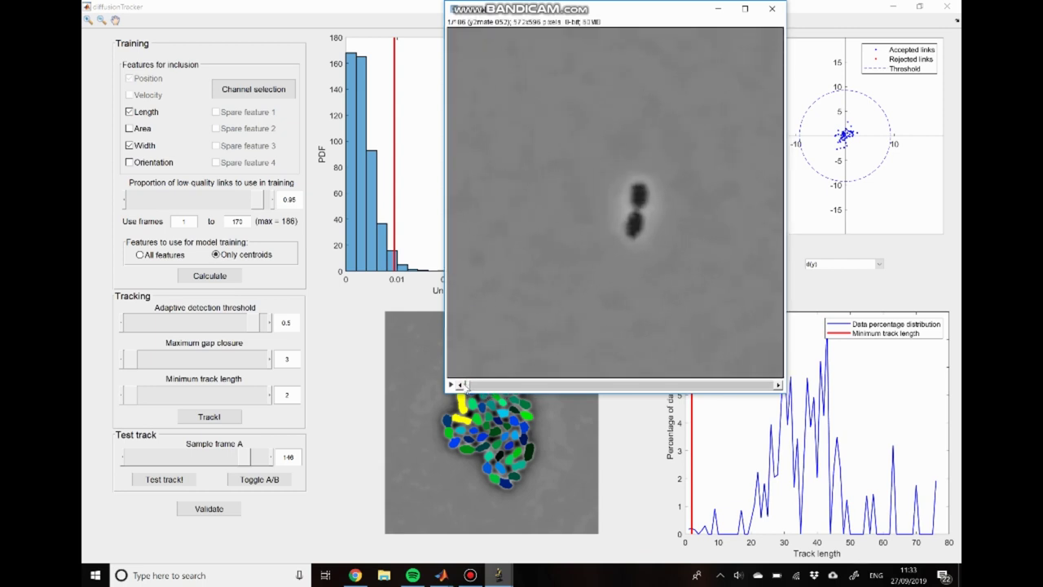
pyautogui.moveTo(464, 387); pyautogui.dragTo(744, 402)
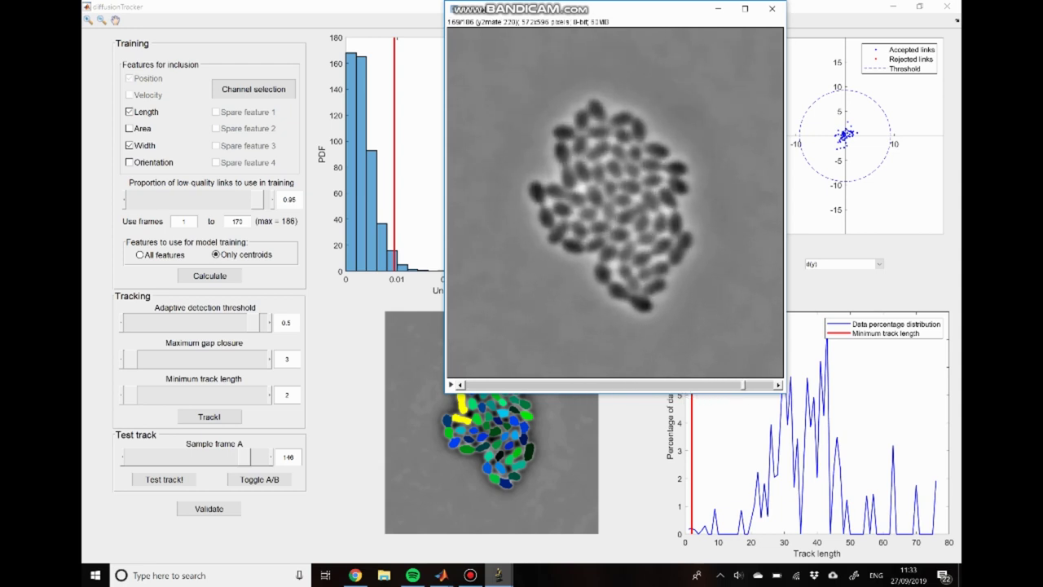
pyautogui.click(719, 10)
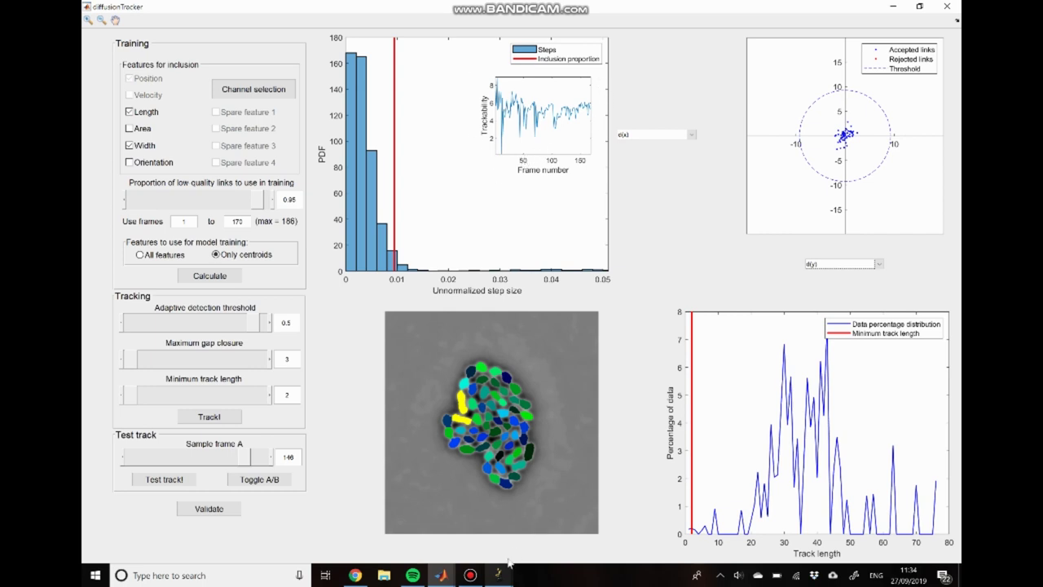
# - Reopen the raw image stack, scrub back from frame 169 towards the early frames, and minimise it again
pyautogui.moveTo(504, 574)
pyautogui.click(570, 528)
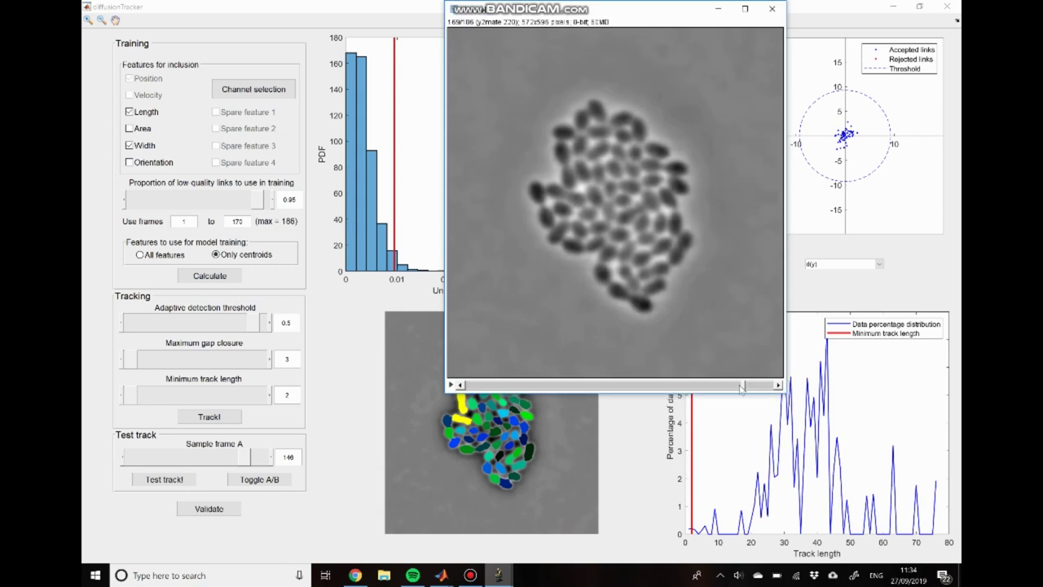
pyautogui.moveTo(743, 390); pyautogui.dragTo(508, 409)
pyautogui.click(720, 9)
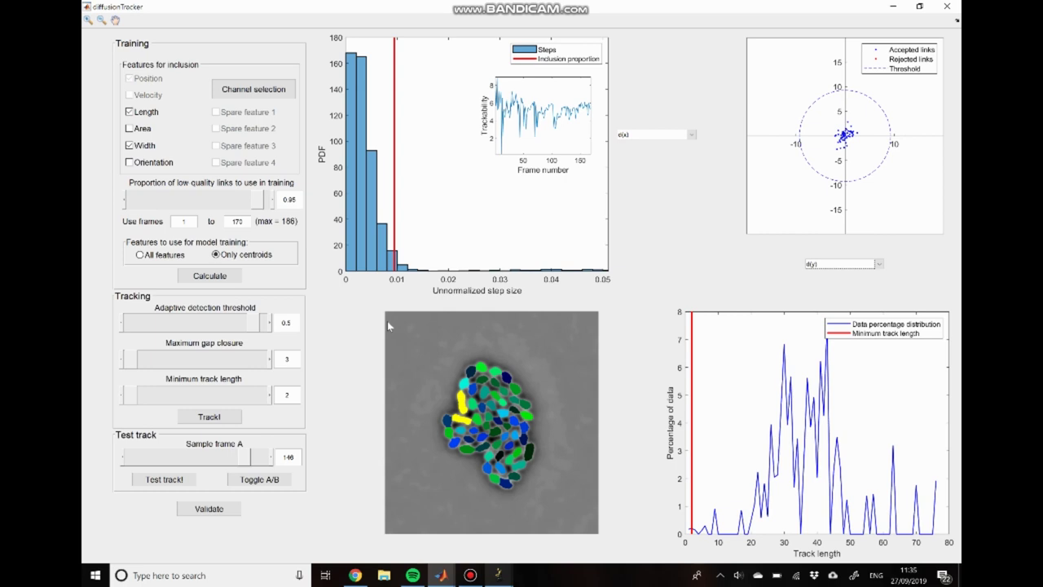
# - Launch validation of the computed tracks and browse forward through the early frames in the track correction window
pyautogui.click(221, 511)
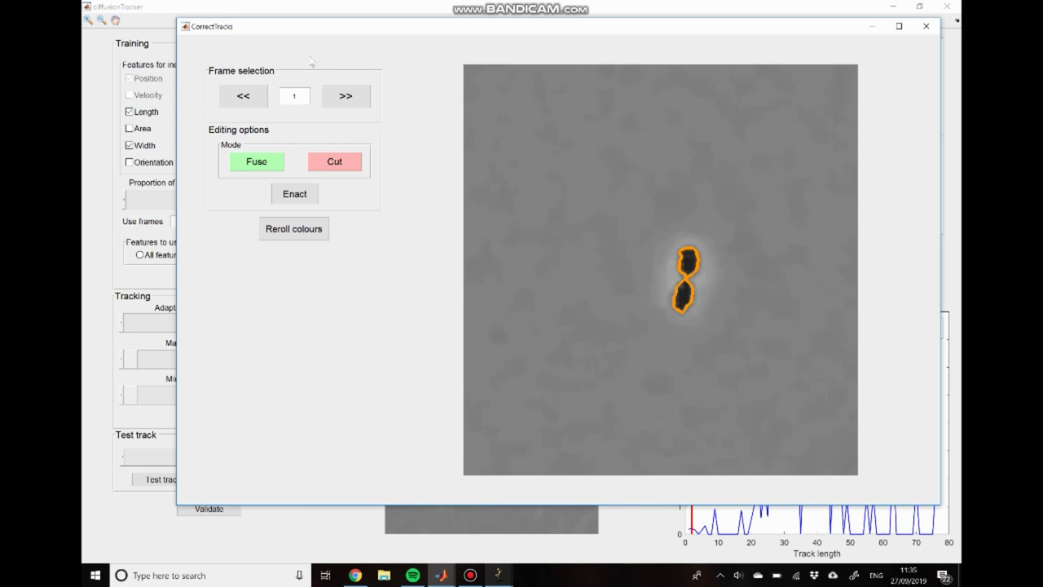
pyautogui.click(346, 96)
pyautogui.click(346, 96)
pyautogui.click(346, 97)
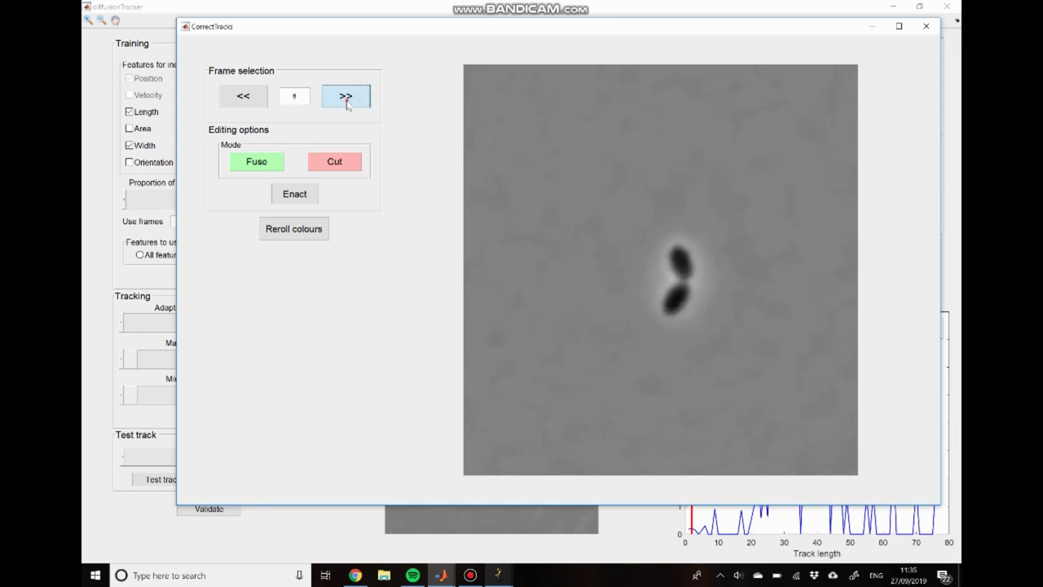
pyautogui.click(346, 96)
pyautogui.click(346, 96)
pyautogui.click(347, 96)
pyautogui.click(347, 96)
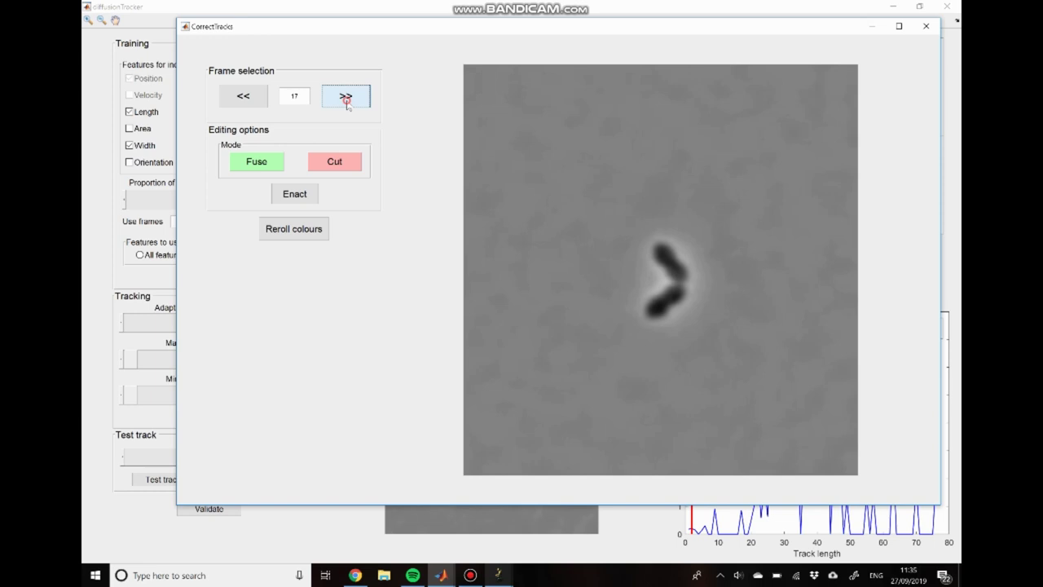
pyautogui.click(346, 96)
# - Browse back to frame 14 in the track correction window, and set the displayed frame to 1
pyautogui.click(247, 99)
pyautogui.click(247, 100)
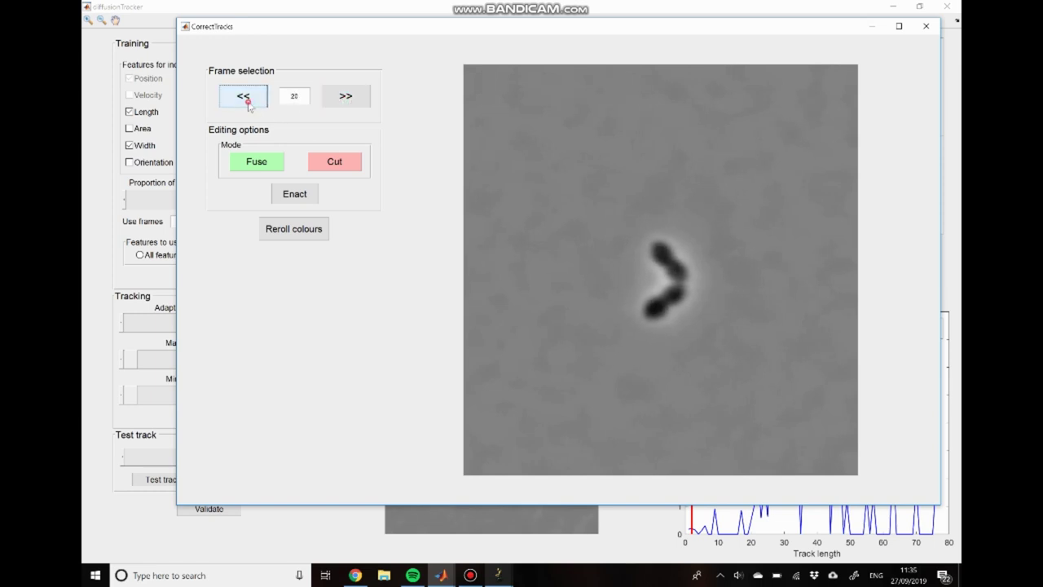
pyautogui.click(247, 99)
pyautogui.click(247, 99)
pyautogui.click(305, 92)
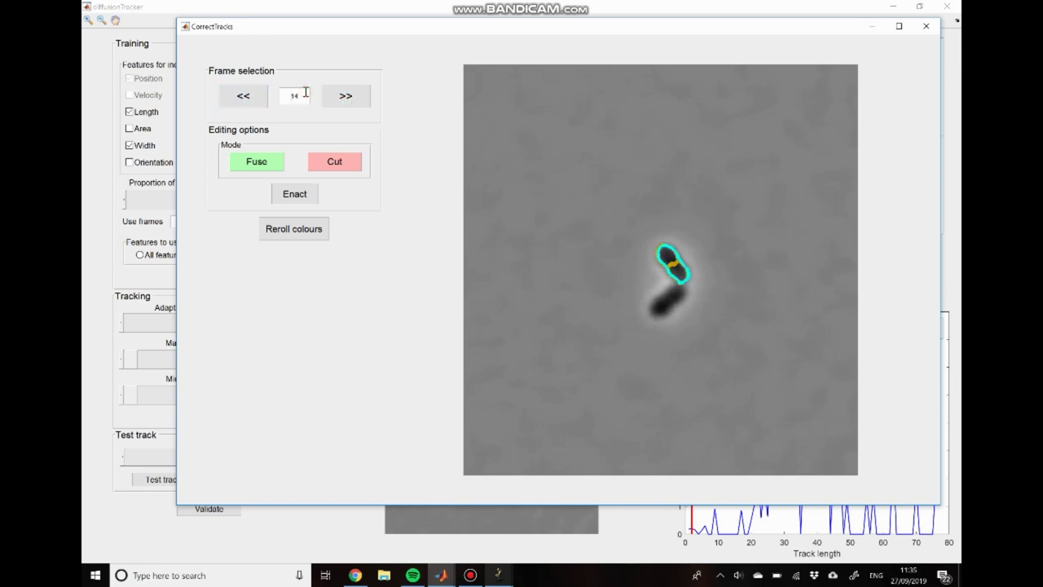
pyautogui.press('BackSpace')
pyautogui.press('BackSpace')
pyautogui.write('1')
pyautogui.press('Return')
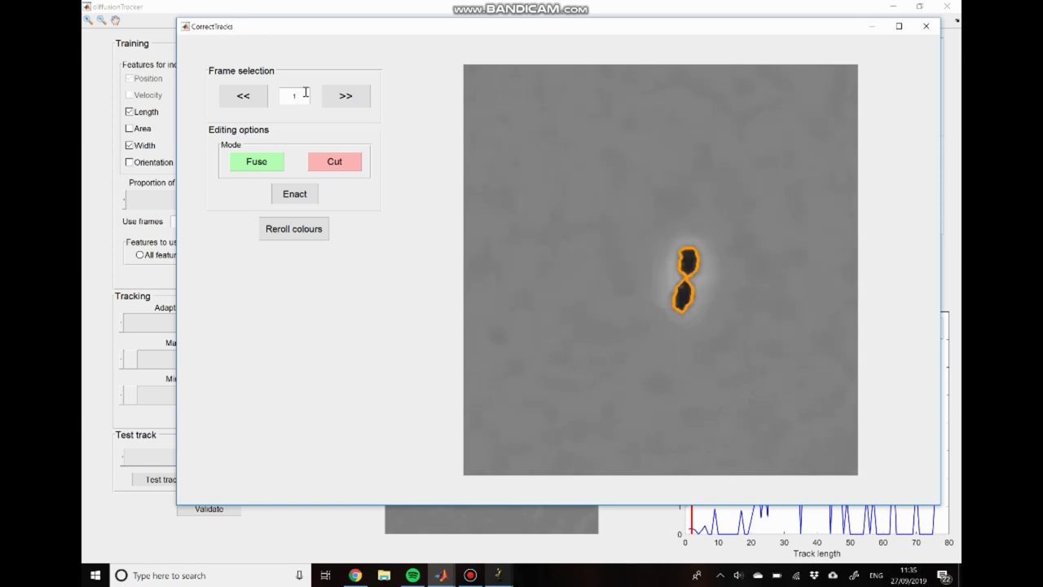
# - Advance frame by frame from frame 1 and compare the highlighted track ends and starts in frames 9 and 10
pyautogui.click(353, 102)
pyautogui.click(352, 101)
pyautogui.click(354, 101)
pyautogui.click(354, 101)
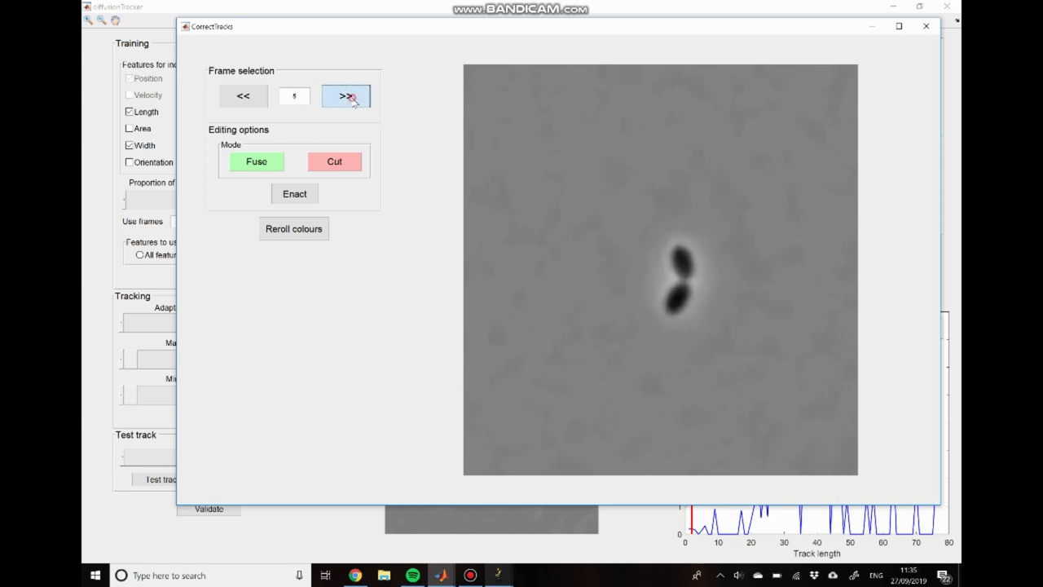
pyautogui.click(353, 101)
pyautogui.click(354, 101)
pyautogui.click(354, 102)
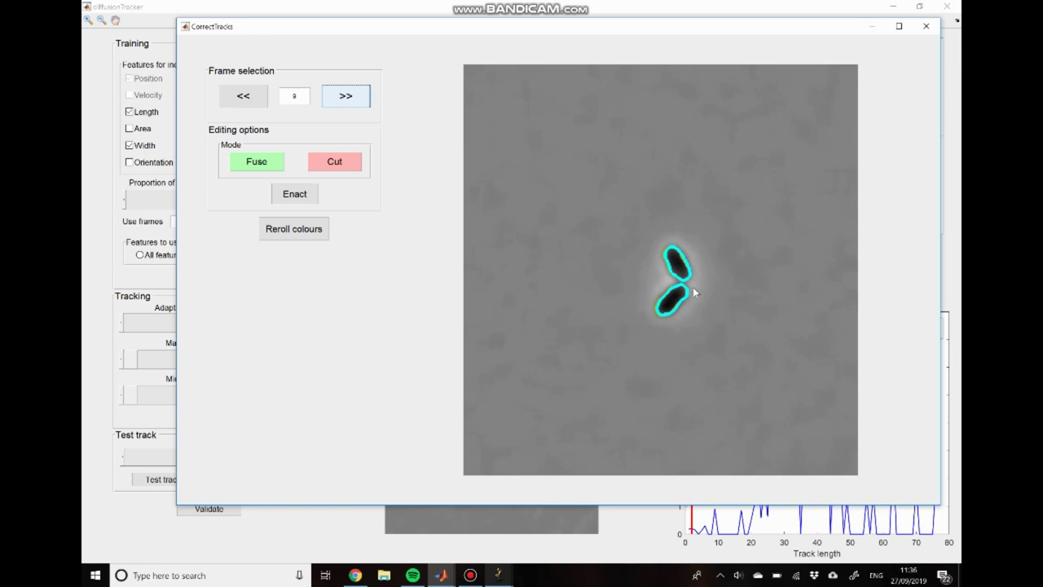
pyautogui.click(362, 98)
pyautogui.click(243, 96)
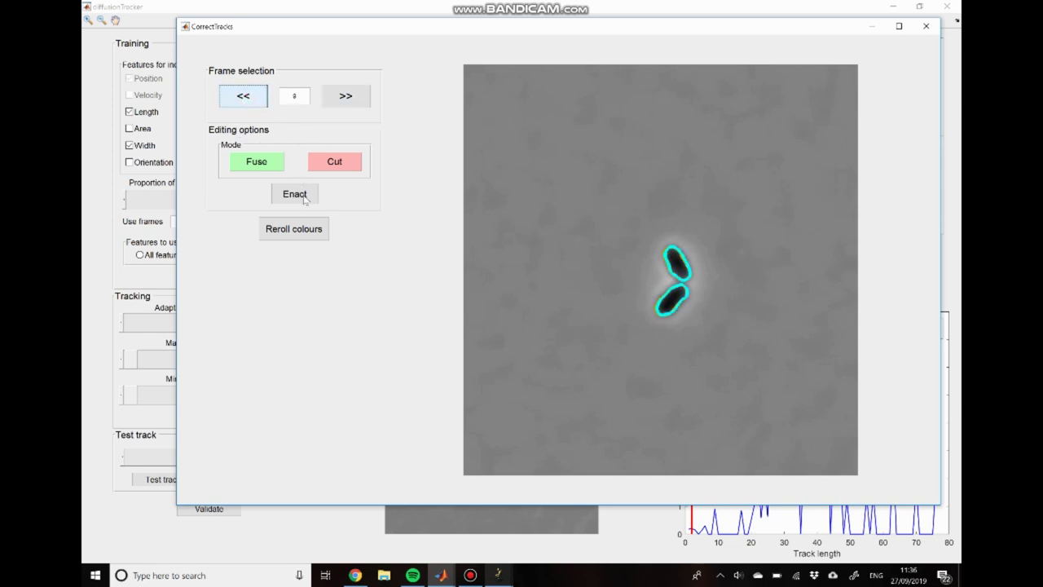
# - Fuse the upper cell's track ending in frame 9 with its track starting in frame 10
pyautogui.click(682, 258)
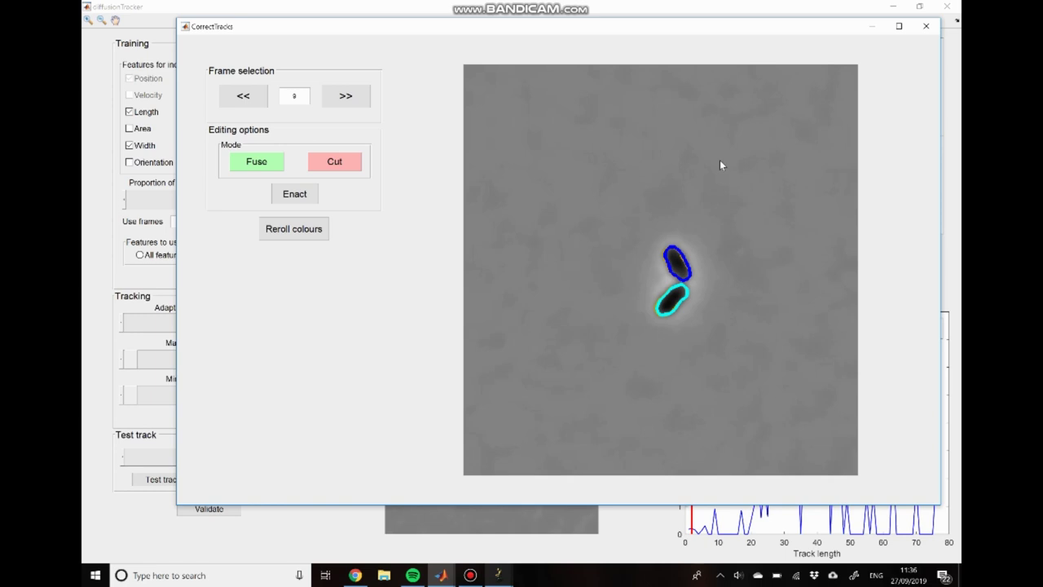
pyautogui.click(349, 100)
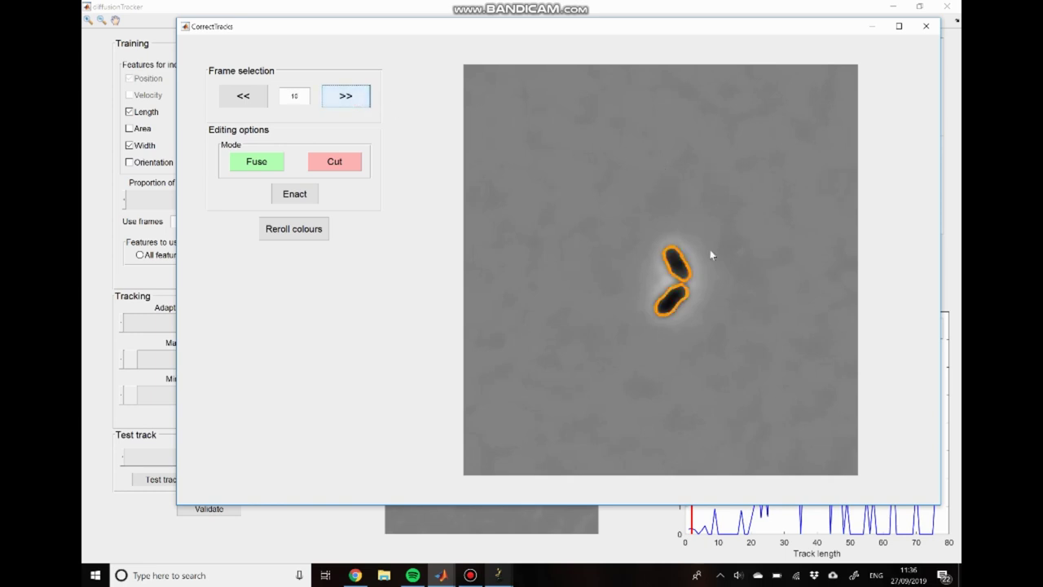
pyautogui.click(682, 263)
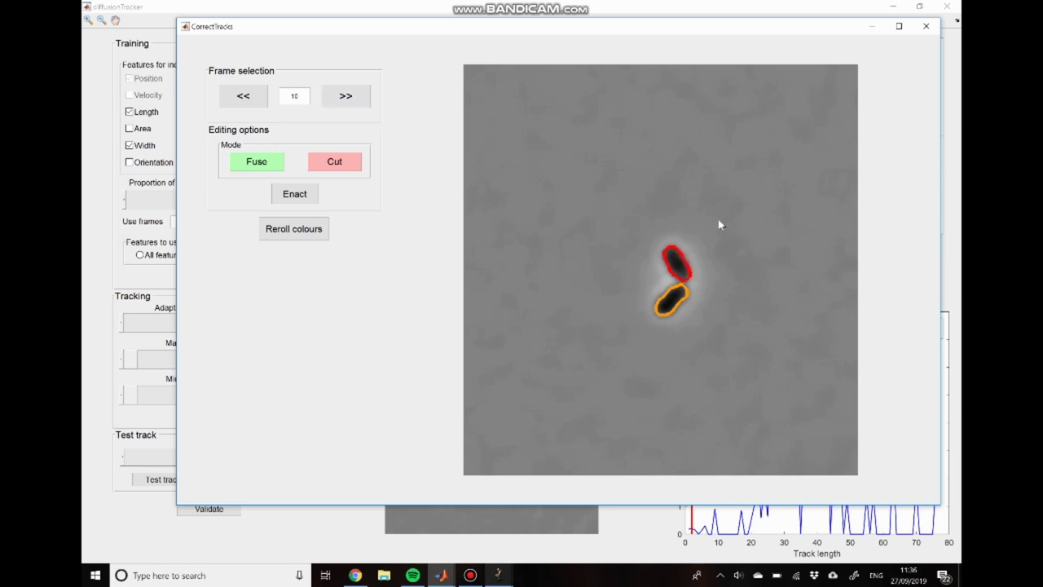
pyautogui.click(310, 195)
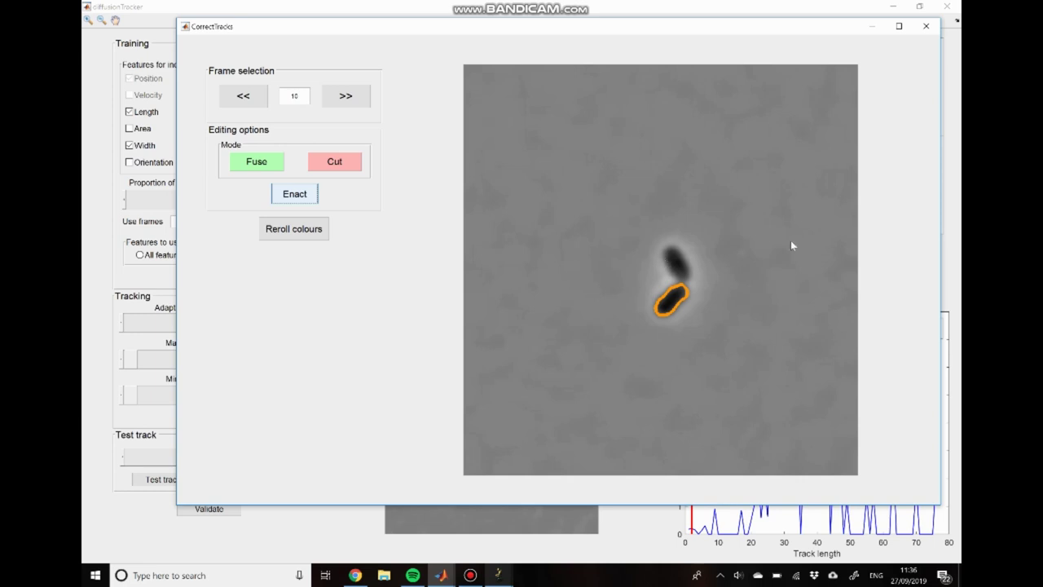
# - Fuse the lower cell's track ending in frame 9 with its track starting in frame 10
pyautogui.click(250, 93)
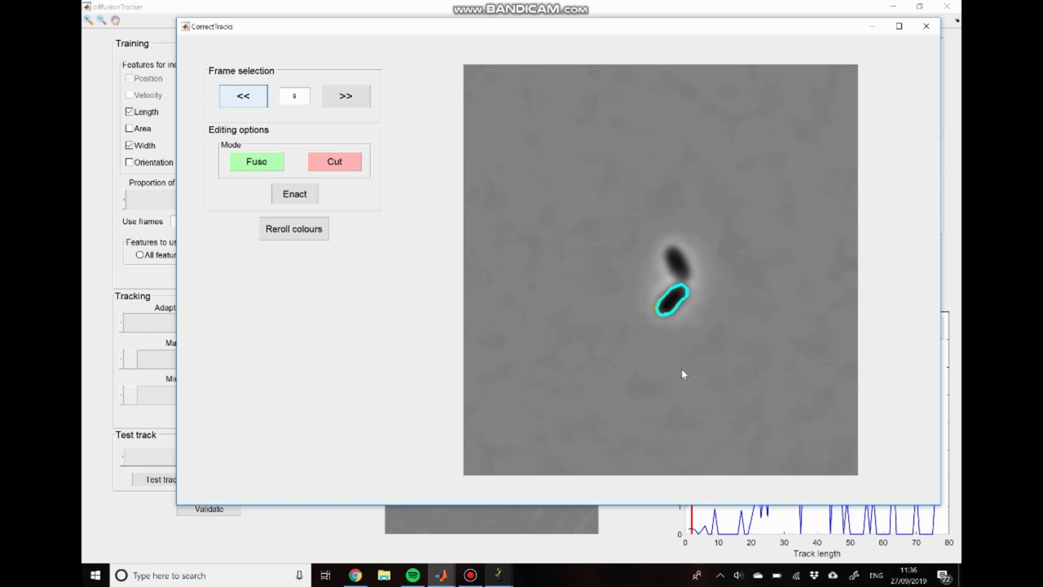
pyautogui.click(668, 310)
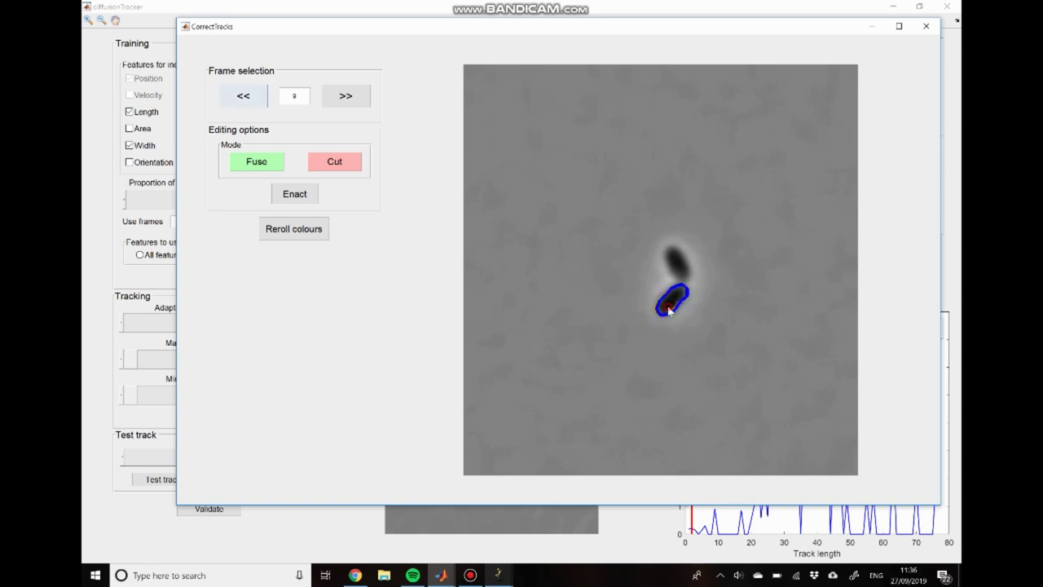
pyautogui.click(357, 99)
pyautogui.click(308, 200)
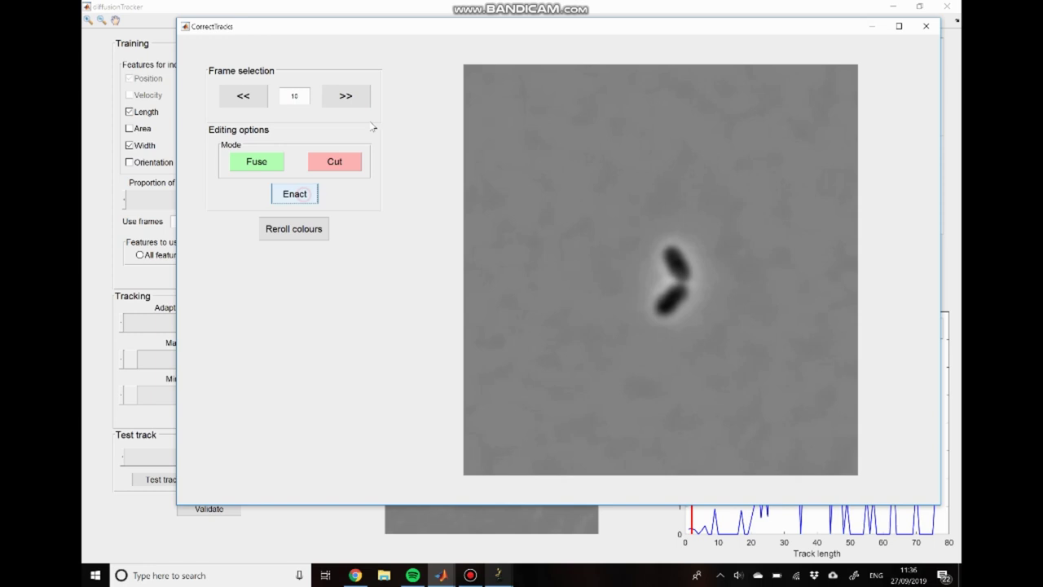
# - Check the repaired frames 7 to 10, and fuse the upper cell's track ending in frame 12 with its continuation in frame 13
pyautogui.click(260, 96)
pyautogui.click(260, 96)
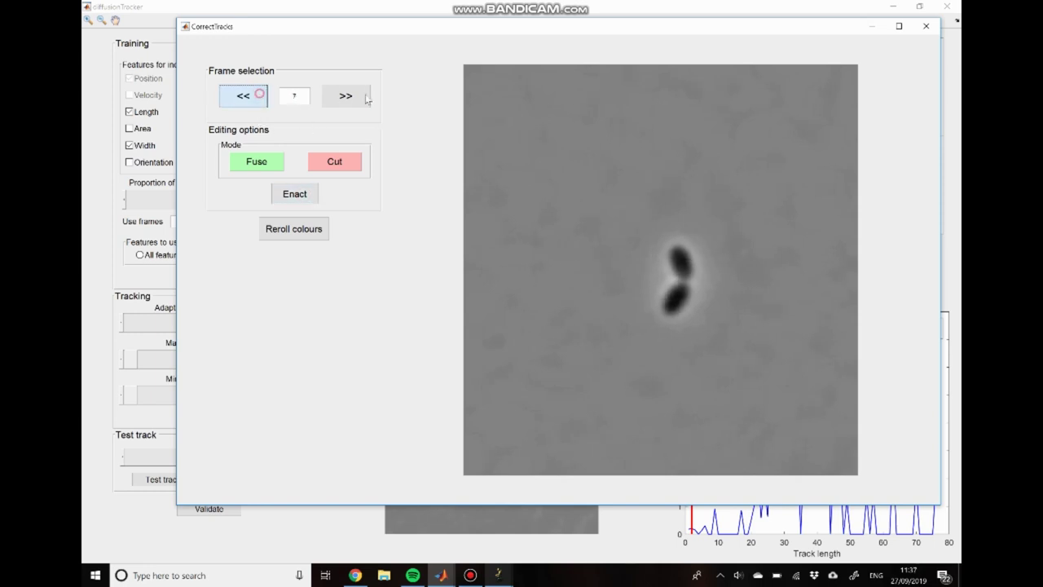
pyautogui.click(338, 103)
pyautogui.click(342, 100)
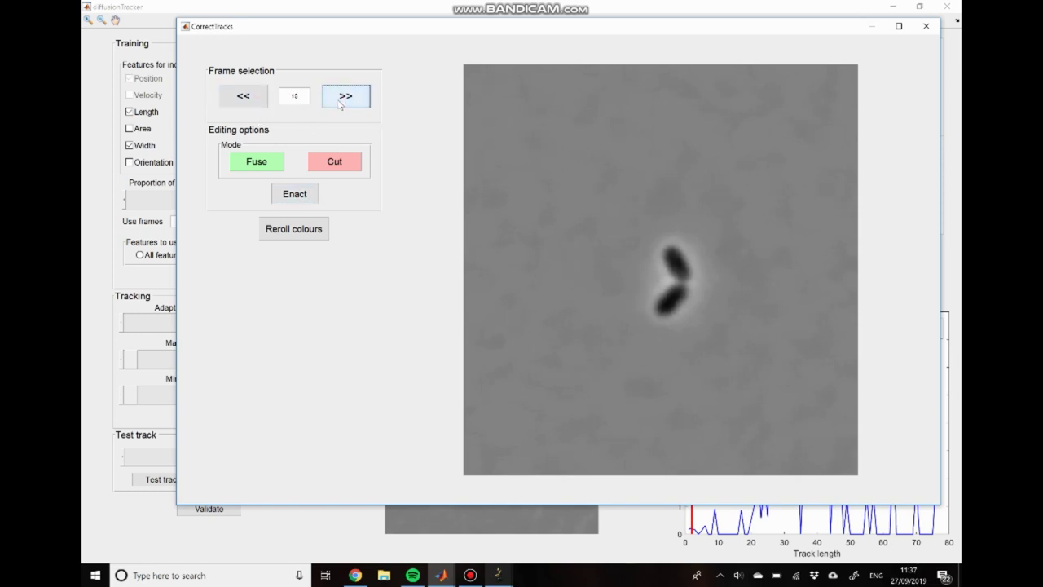
pyautogui.click(341, 103)
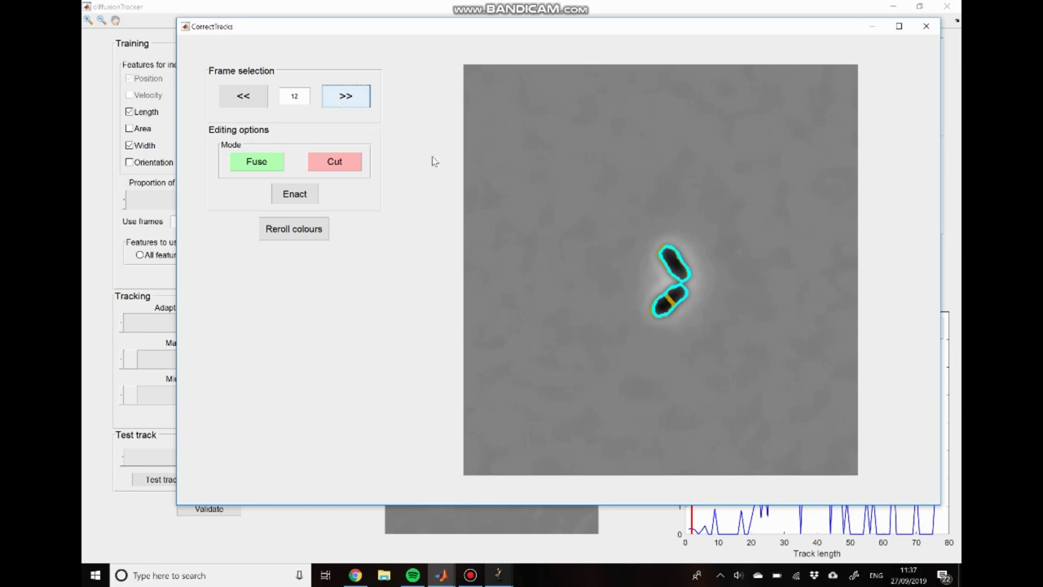
pyautogui.click(681, 268)
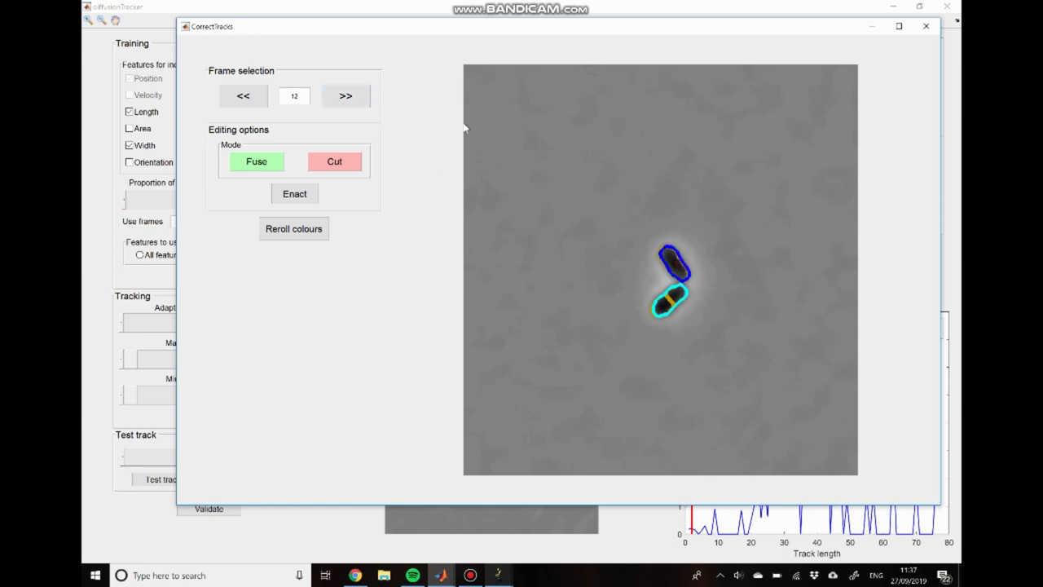
pyautogui.click(344, 98)
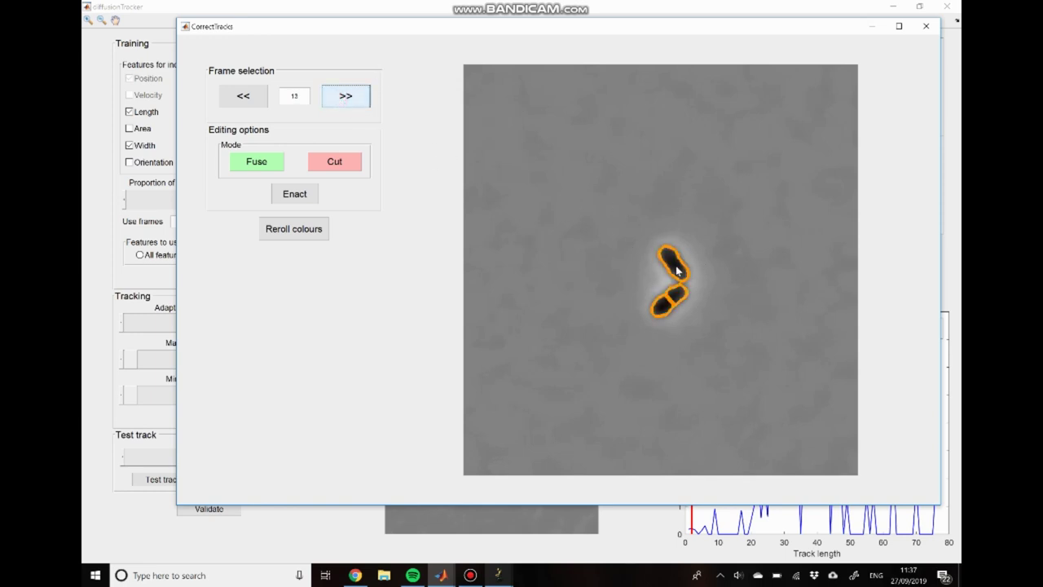
pyautogui.click(678, 271)
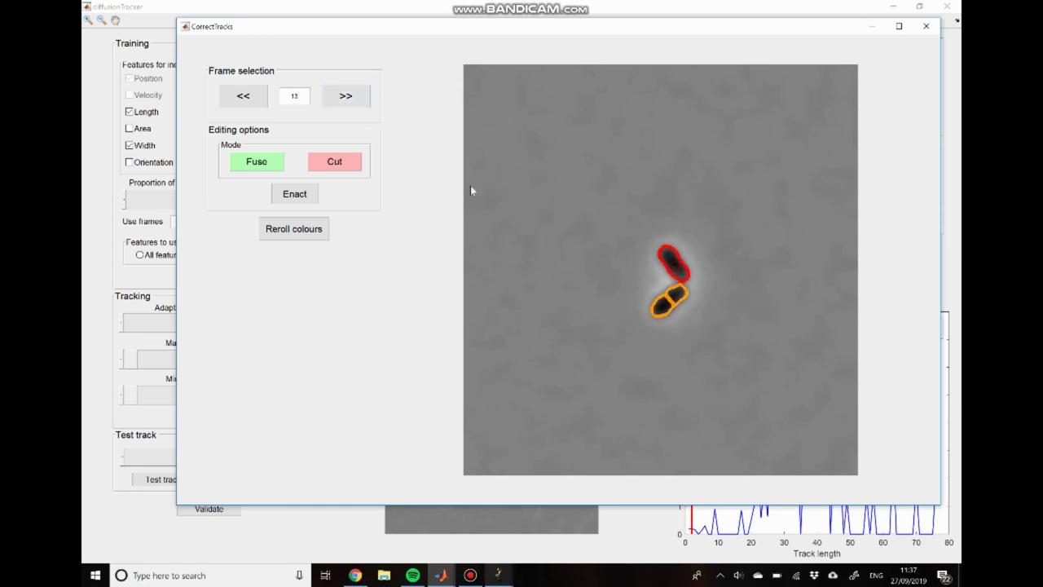
pyautogui.click(314, 194)
# - Compare frames 12 and 13 to examine the division of the lower cell into two daughter tracks
pyautogui.click(243, 97)
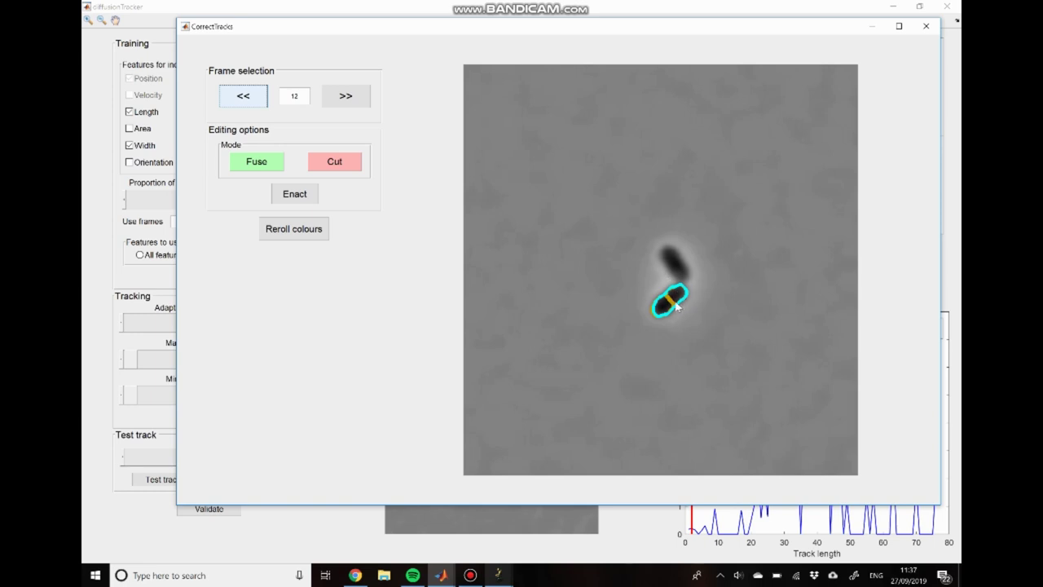
pyautogui.click(346, 97)
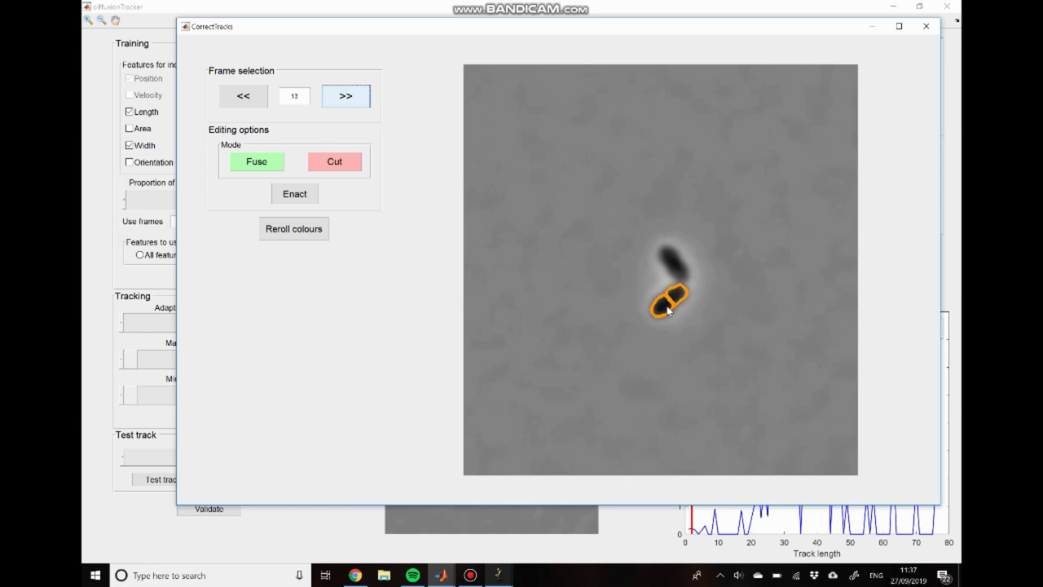
pyautogui.click(250, 100)
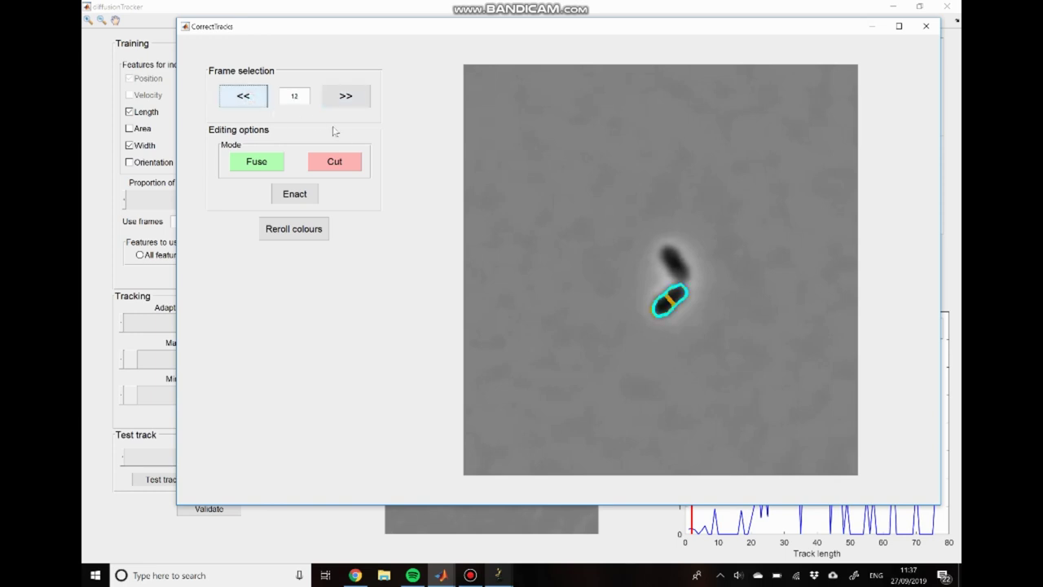
pyautogui.click(358, 101)
# - Step through frames 104 to 107 to examine the highlighted track ends and starts in the larger colony
pyautogui.click(359, 102)
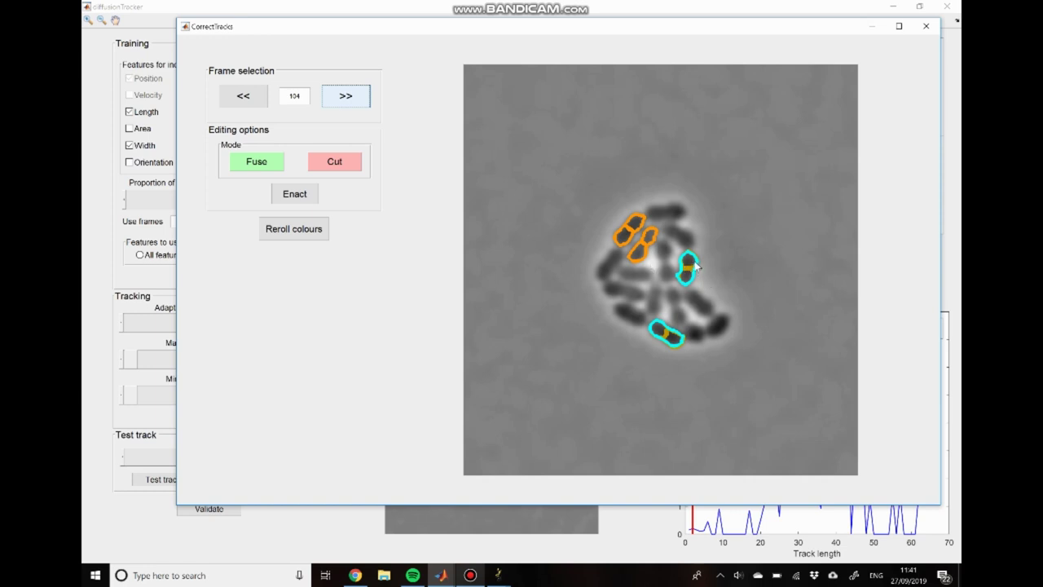
pyautogui.click(361, 96)
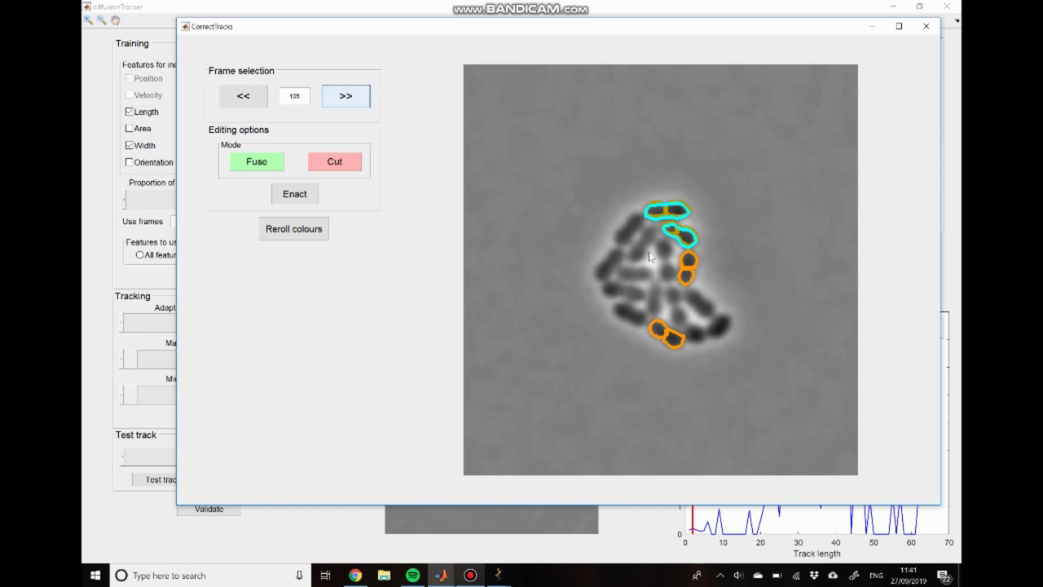
pyautogui.click(352, 96)
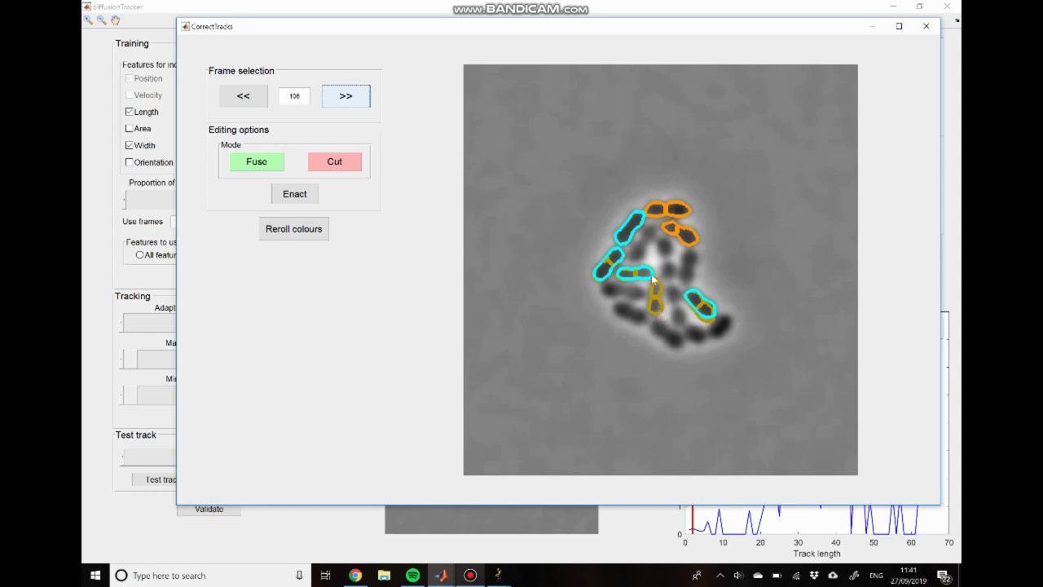
pyautogui.click(359, 101)
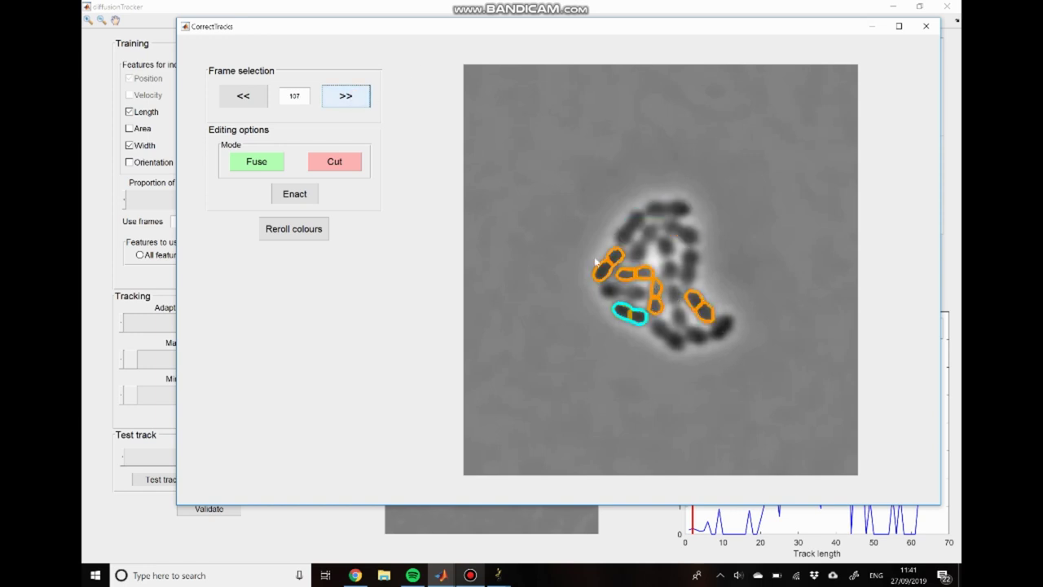
# - Compare frames 106 to 108 to examine the highlighted track ends and starts of the dividing cells around the colony's centre and lower edge
pyautogui.click(358, 103)
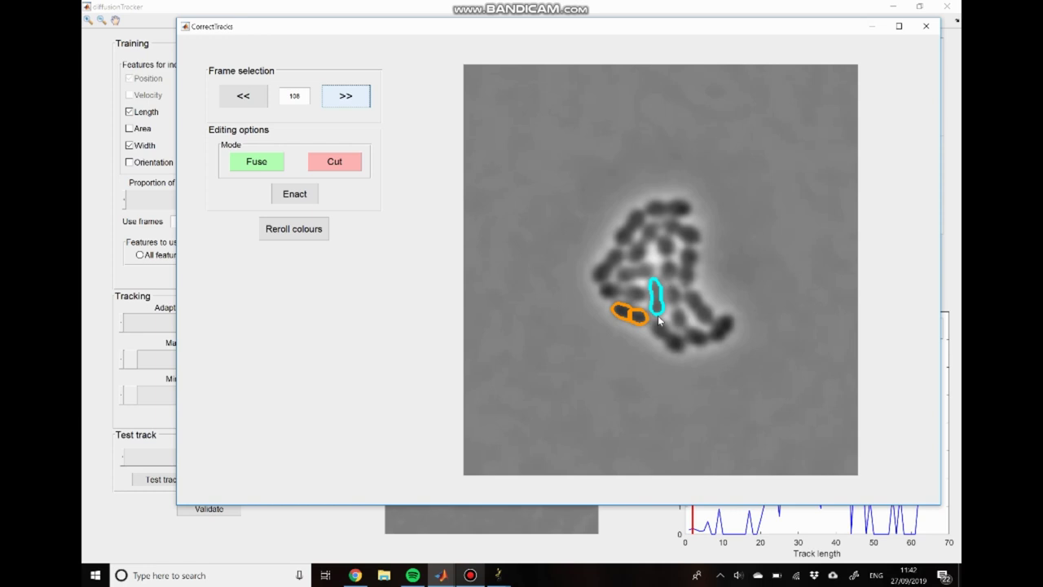
pyautogui.click(259, 95)
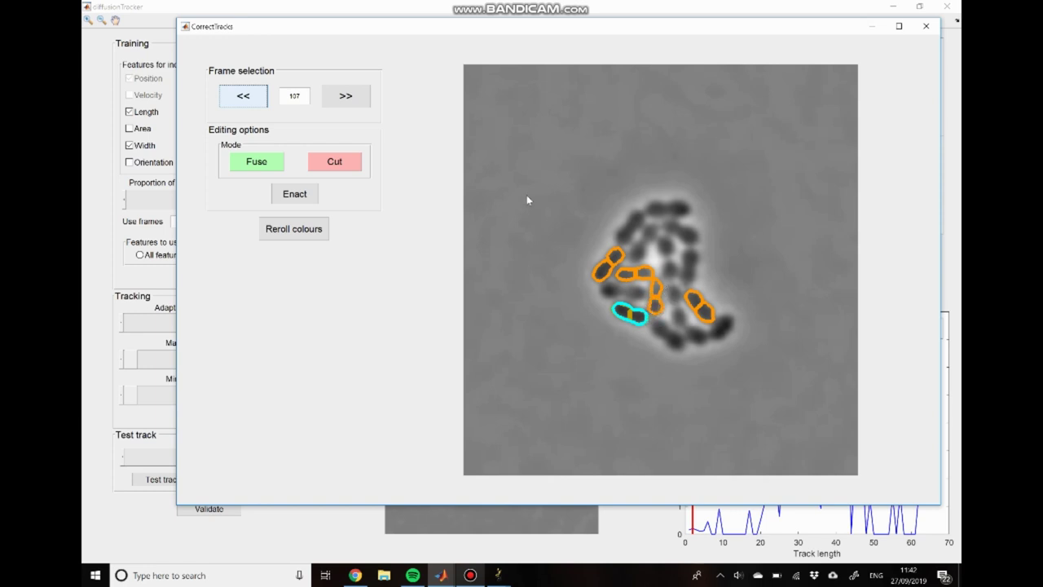
pyautogui.click(331, 102)
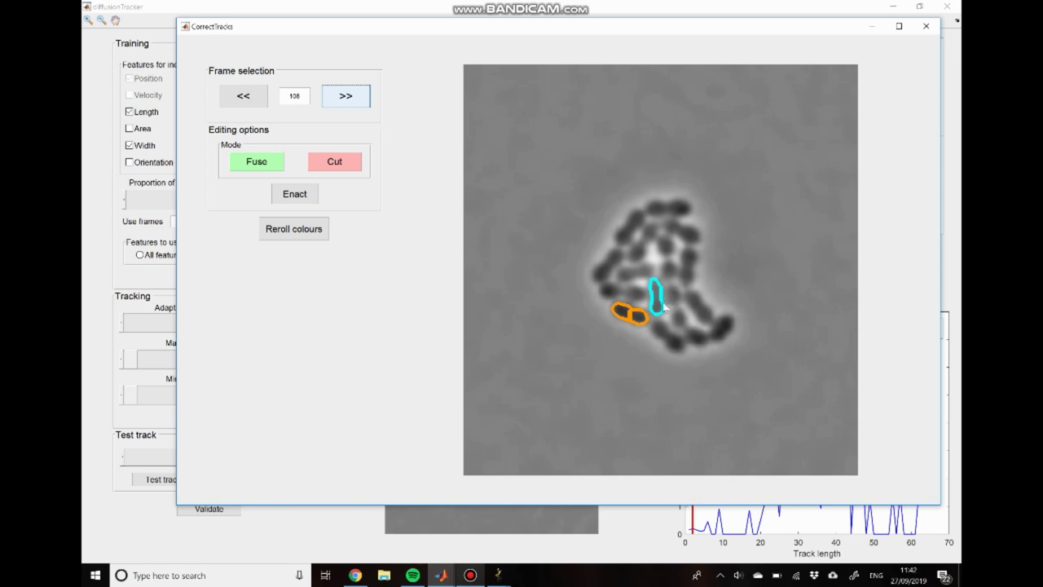
pyautogui.click(259, 97)
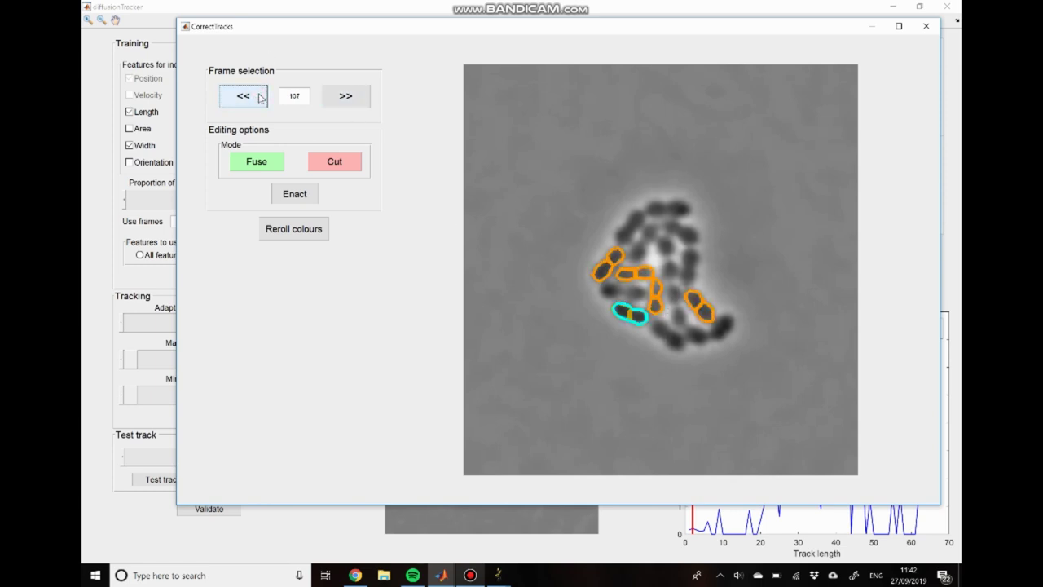
pyautogui.click(260, 97)
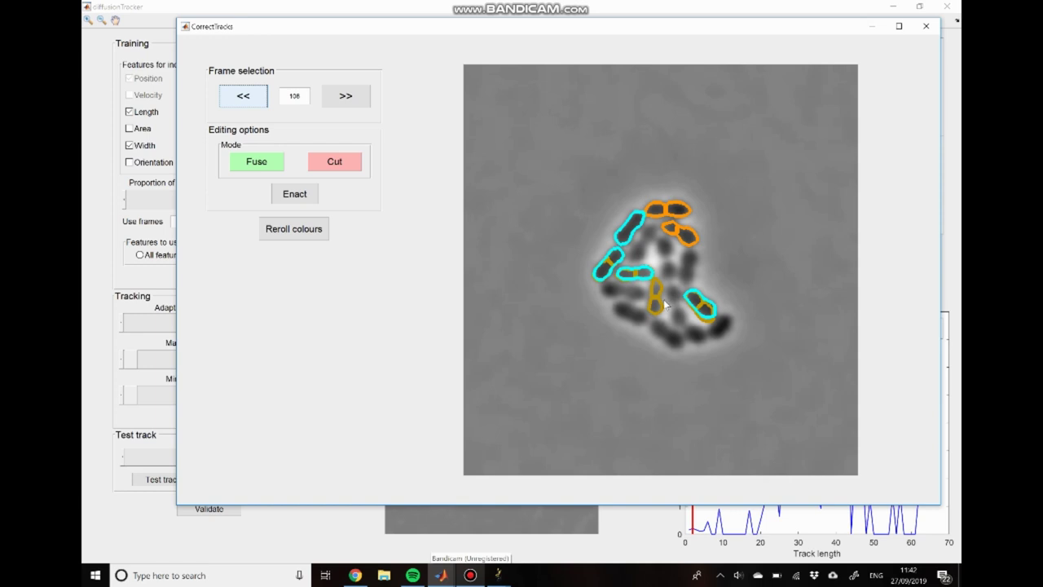
pyautogui.click(362, 97)
pyautogui.click(363, 97)
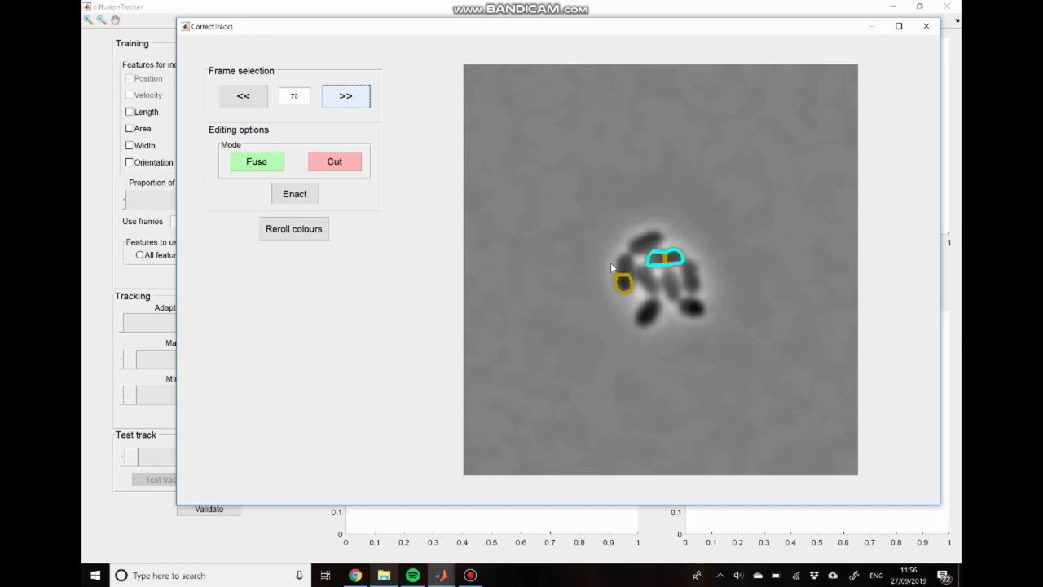
# - Compare frames 70 and 71 around the leftmost cell's division, switching from Fuse to Cut mode to show all the tracks
pyautogui.click(347, 103)
pyautogui.click(243, 96)
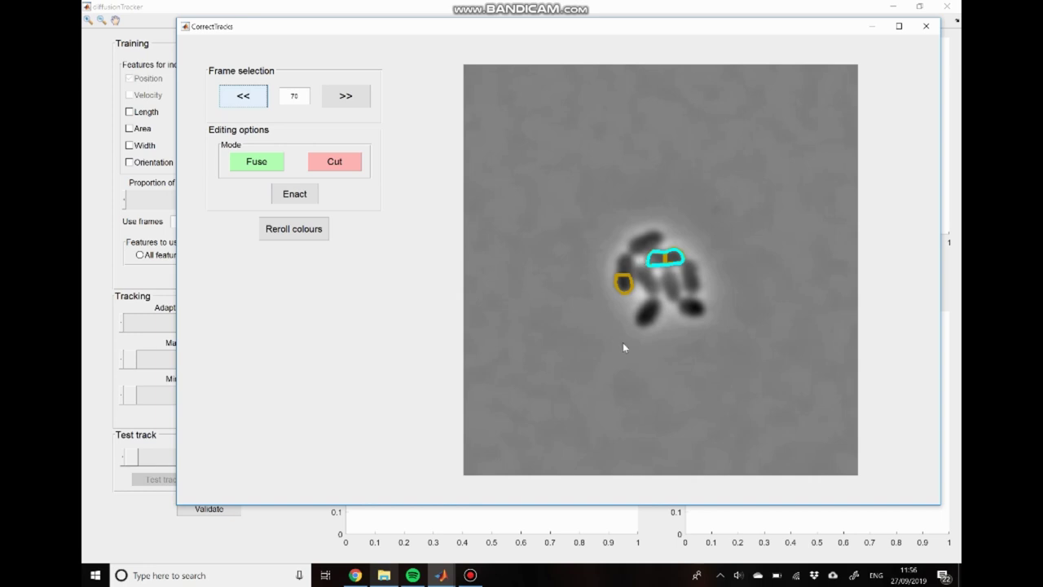
pyautogui.click(340, 165)
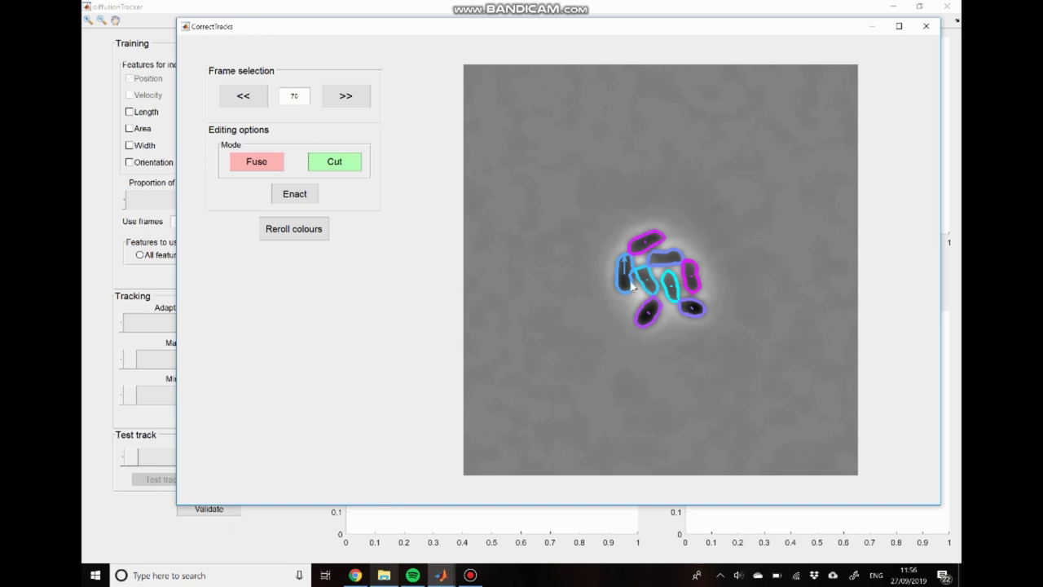
pyautogui.click(349, 103)
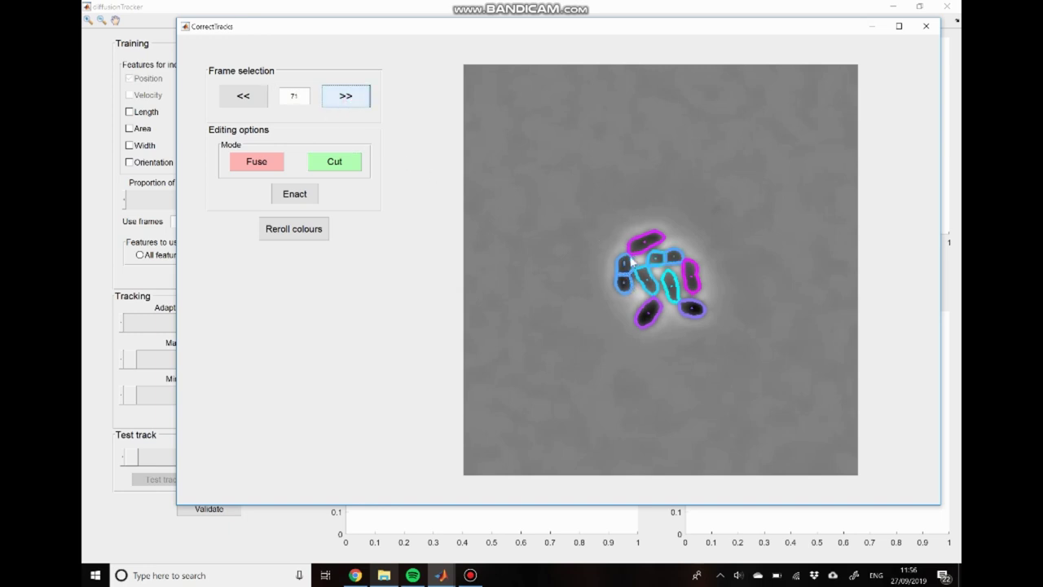
pyautogui.click(239, 102)
pyautogui.click(341, 98)
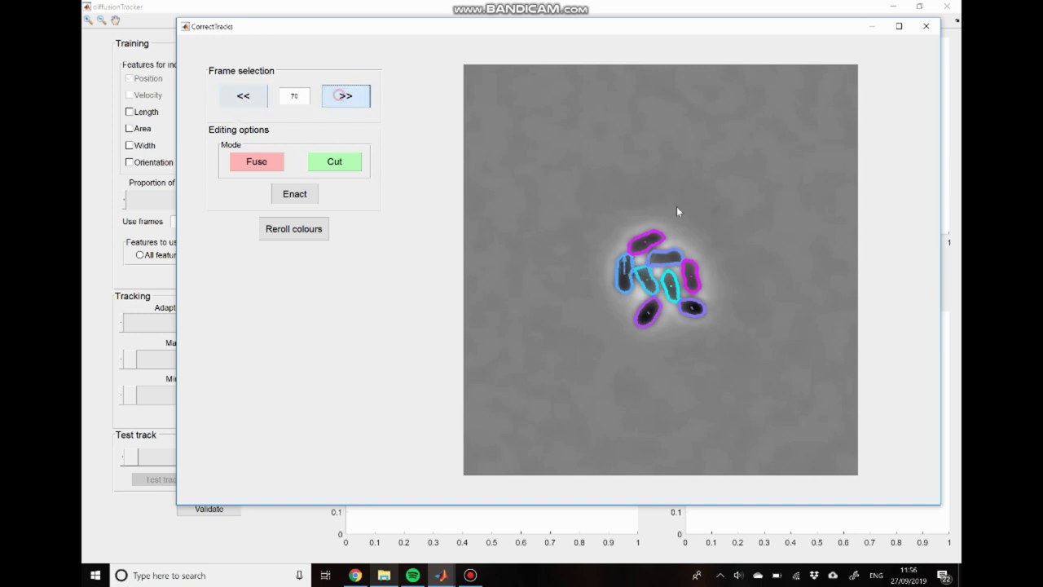
pyautogui.click(247, 102)
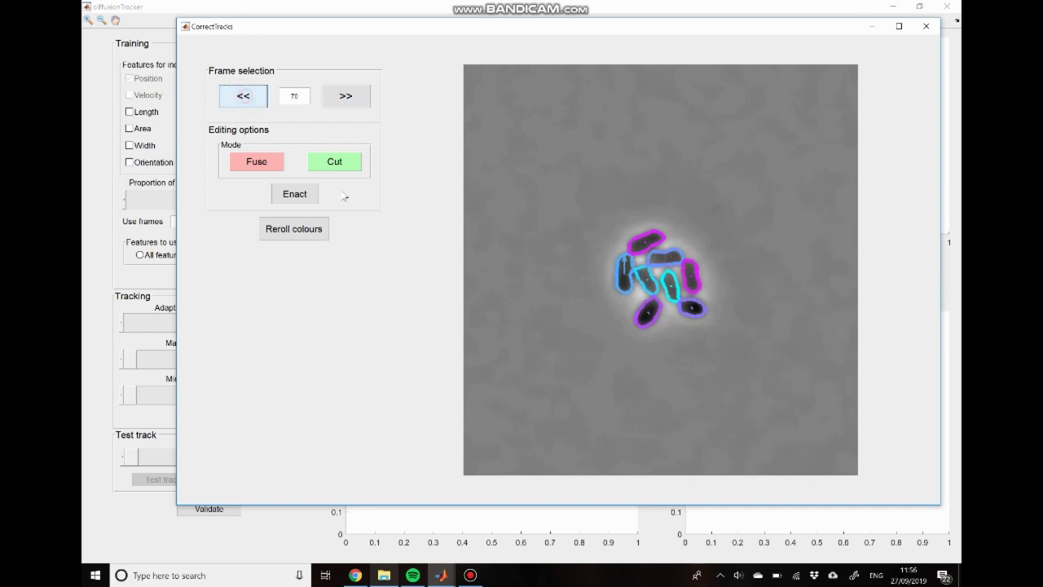
# - Reroll the track colours and compare frames 70 and 71 to distinguish the leftmost cell's two daughters
pyautogui.click(315, 236)
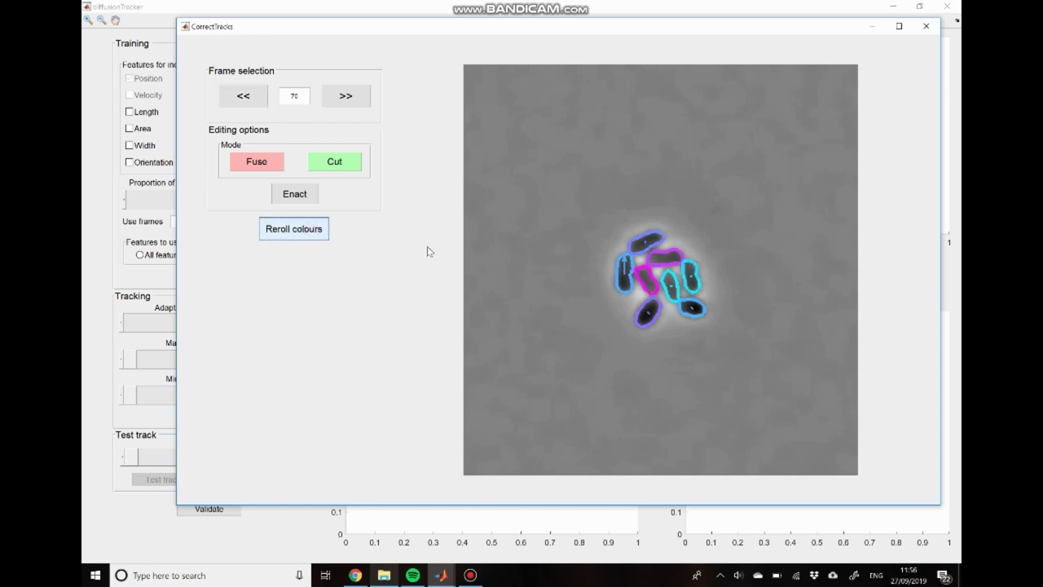
pyautogui.click(352, 99)
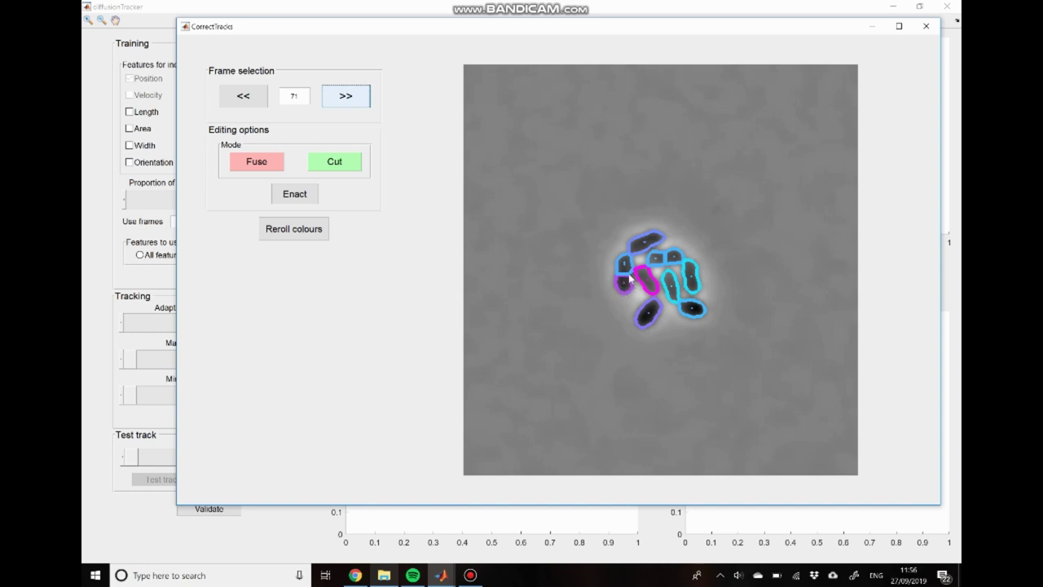
pyautogui.click(261, 95)
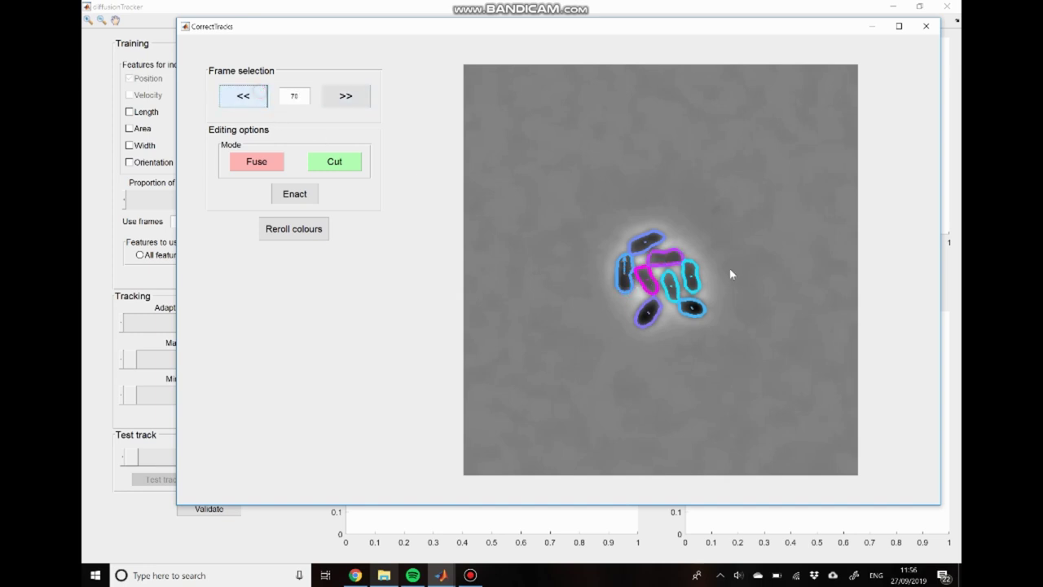
pyautogui.click(350, 103)
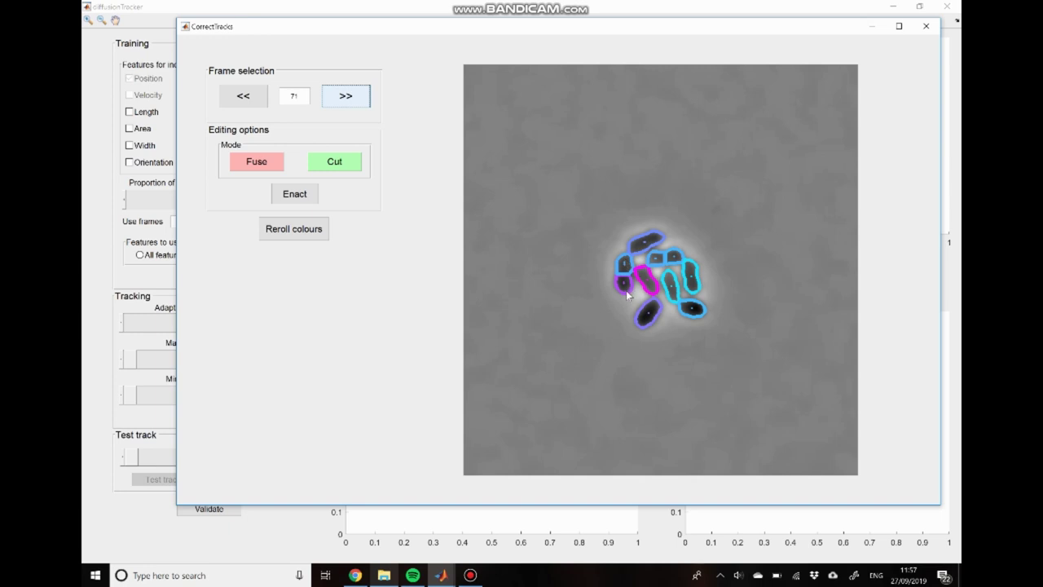
# - Cut the leftmost cell's track after frame 70, where the cell divides
pyautogui.click(232, 98)
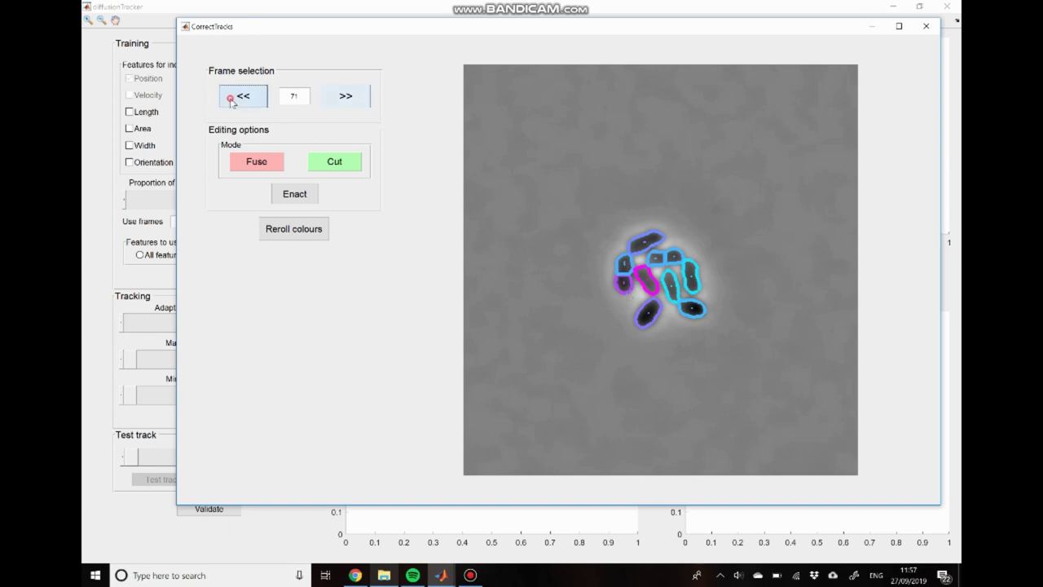
pyautogui.click(629, 284)
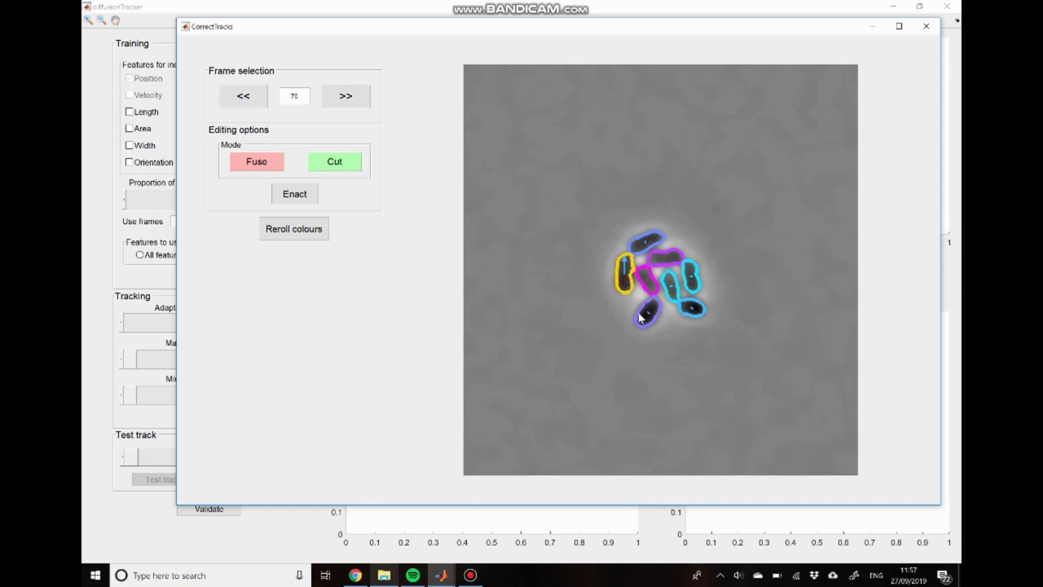
pyautogui.click(303, 197)
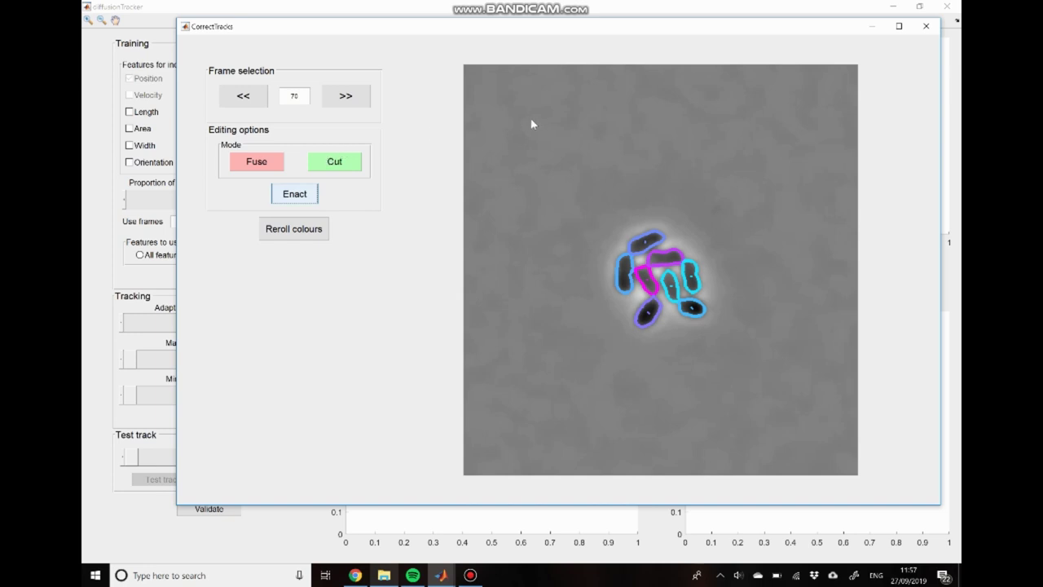
# - Check the cut track's division between frames 70 and 71 in Fuse mode, and step forward from frame 70 in Cut mode
pyautogui.click(271, 162)
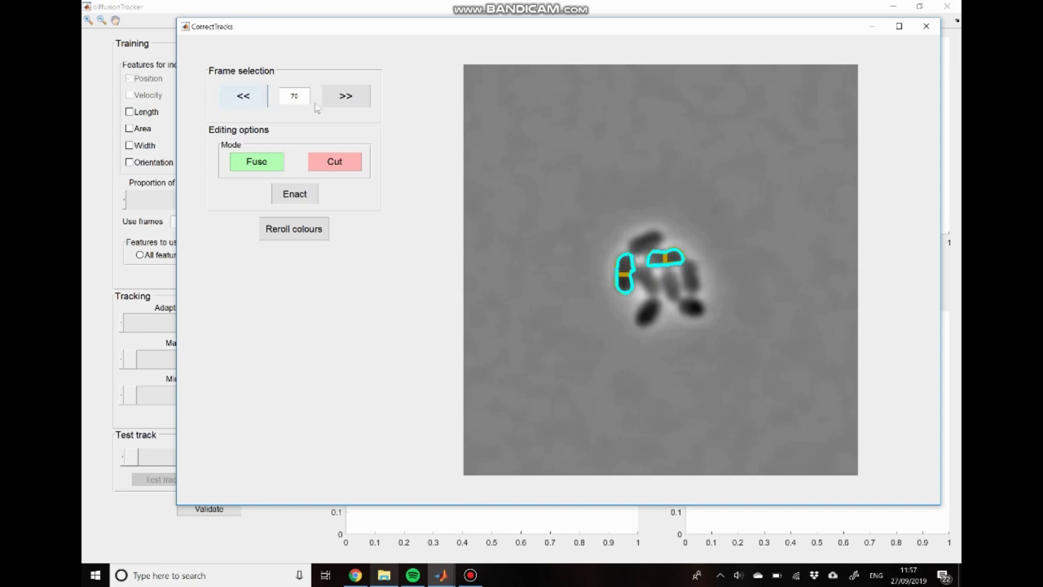
pyautogui.click(344, 169)
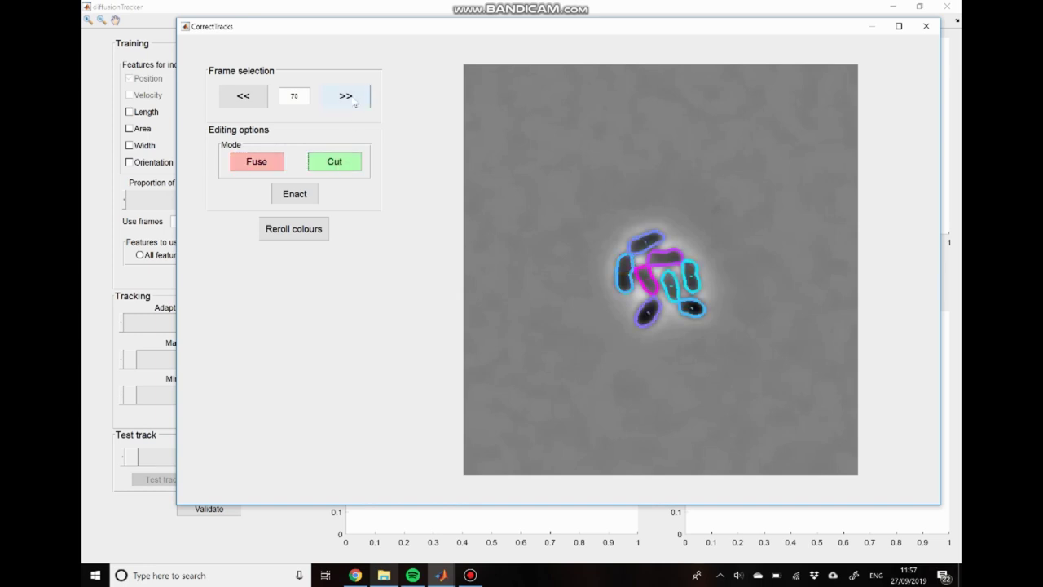
pyautogui.click(351, 99)
pyautogui.click(351, 100)
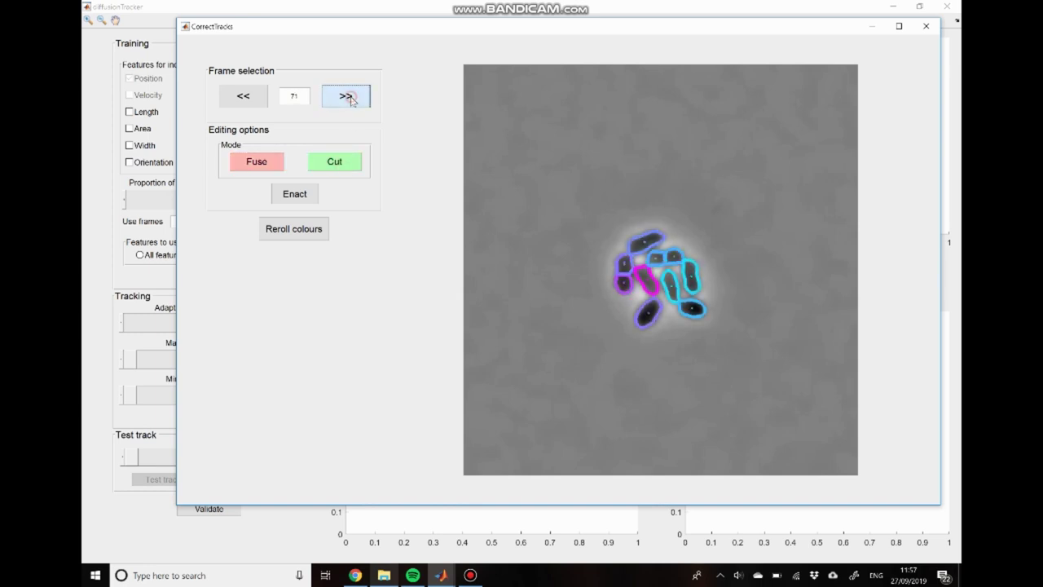
pyautogui.click(351, 99)
pyautogui.click(351, 99)
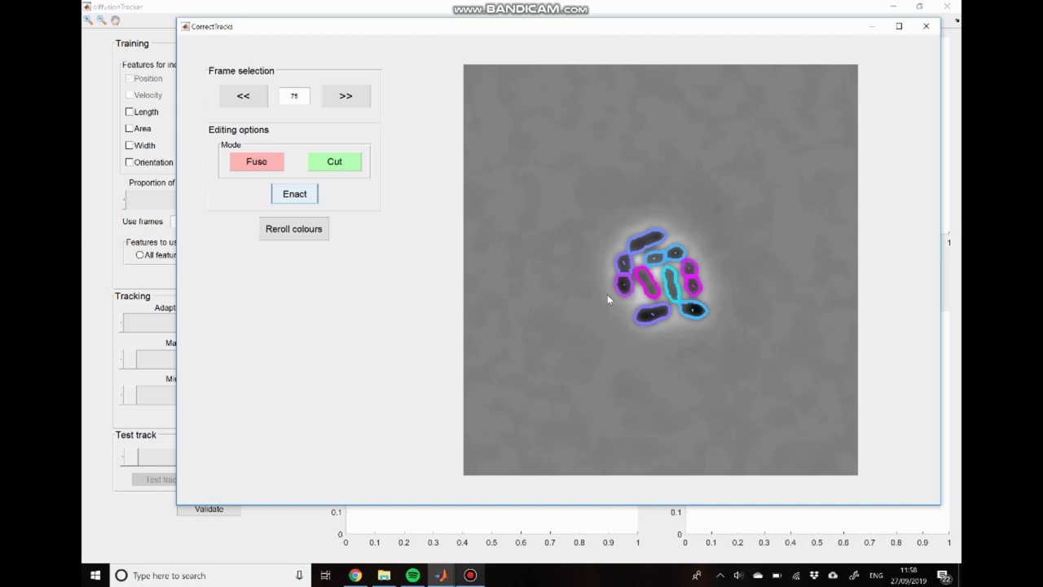
# - Reopen the track validation, step through frames 1 to 13 to check the earlier repairs and the lower cell's division, and close it
pyautogui.click(928, 29)
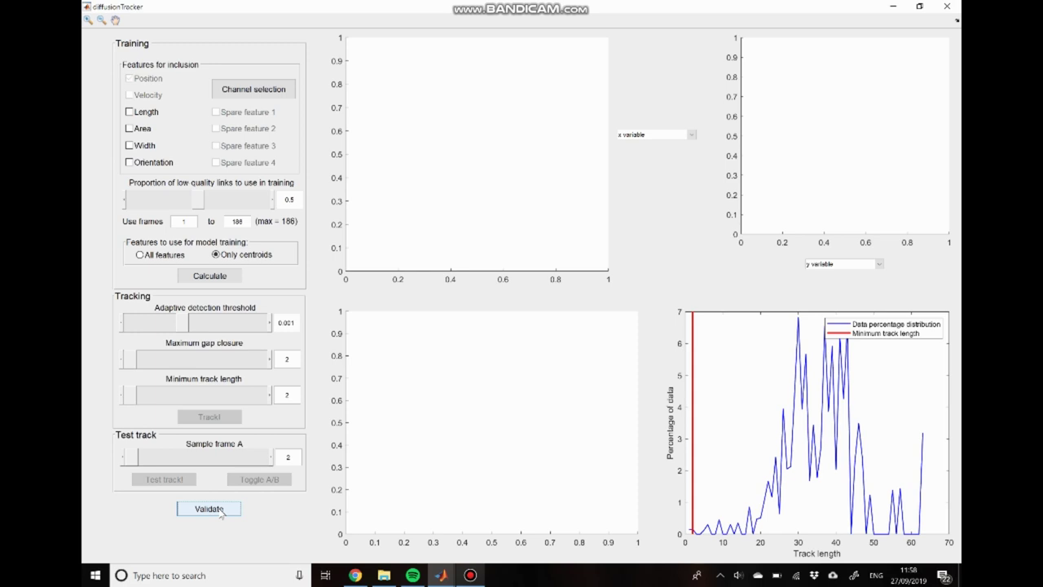
pyautogui.click(220, 511)
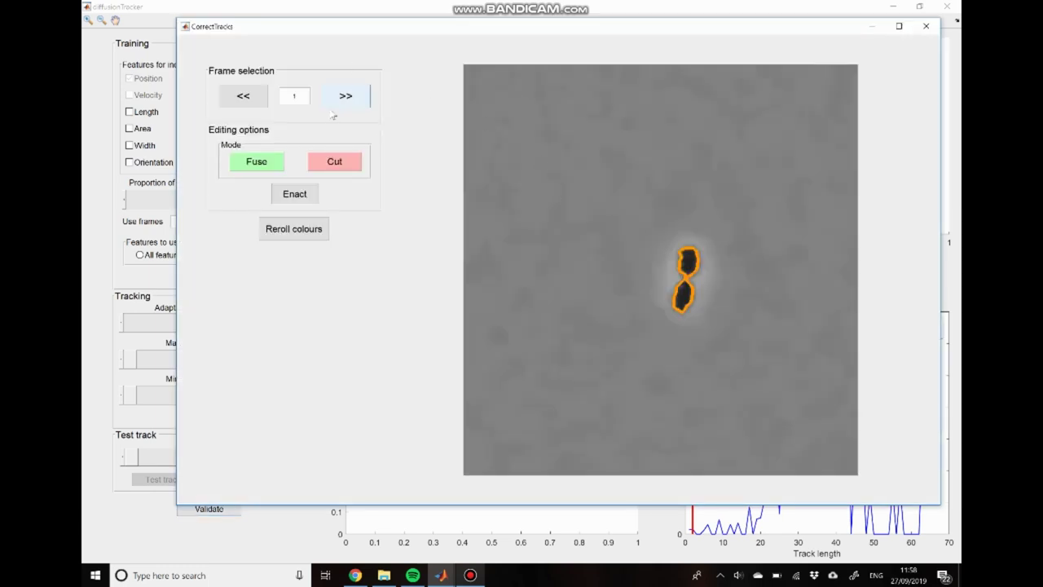
pyautogui.click(344, 97)
pyautogui.click(345, 97)
pyautogui.click(344, 97)
pyautogui.click(344, 97)
pyautogui.click(344, 97)
pyautogui.click(345, 97)
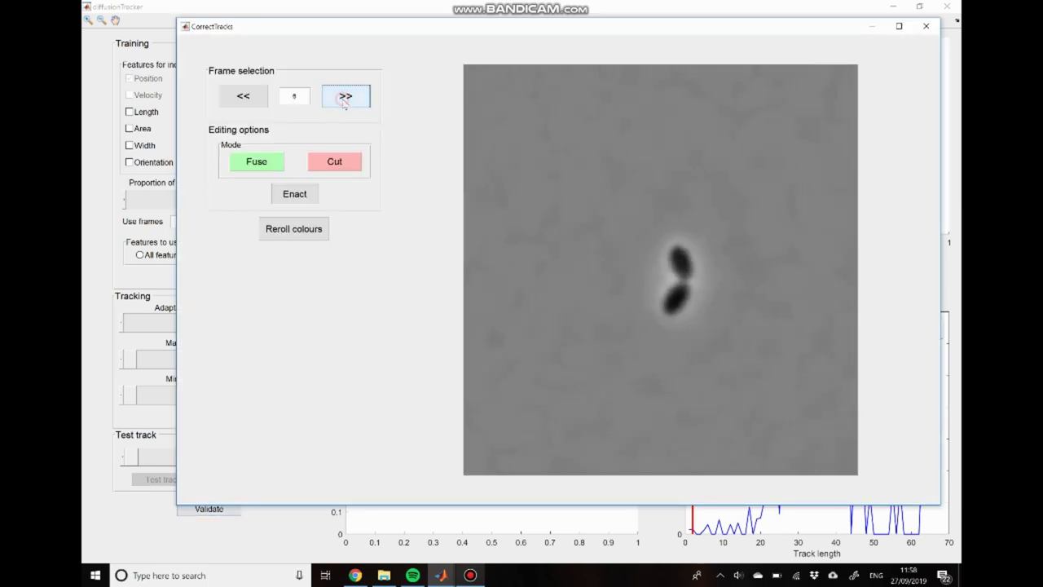
pyautogui.click(345, 97)
pyautogui.click(345, 97)
pyautogui.click(344, 97)
pyautogui.click(345, 97)
pyautogui.click(344, 97)
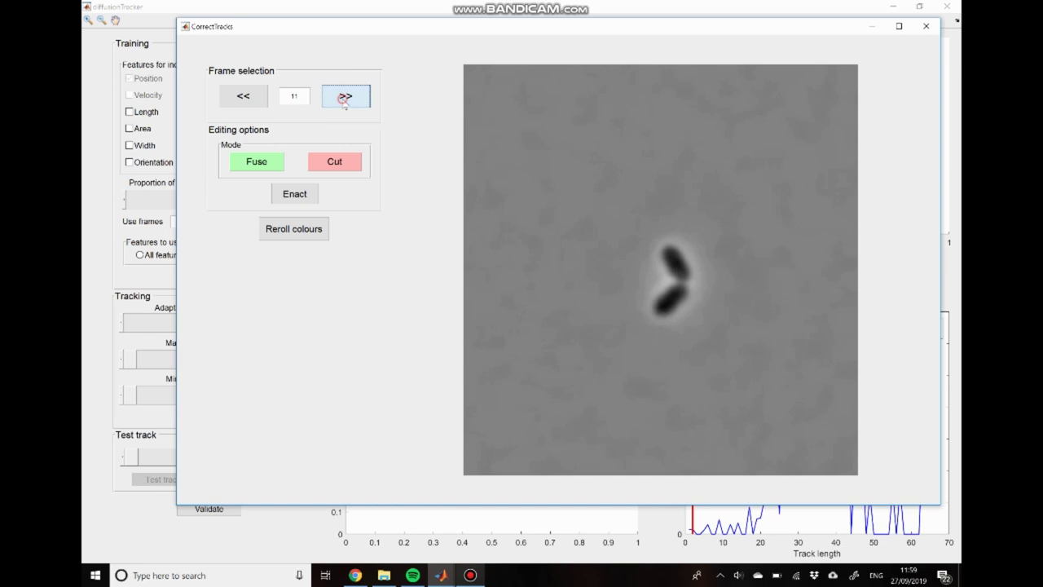
pyautogui.click(345, 97)
pyautogui.click(345, 97)
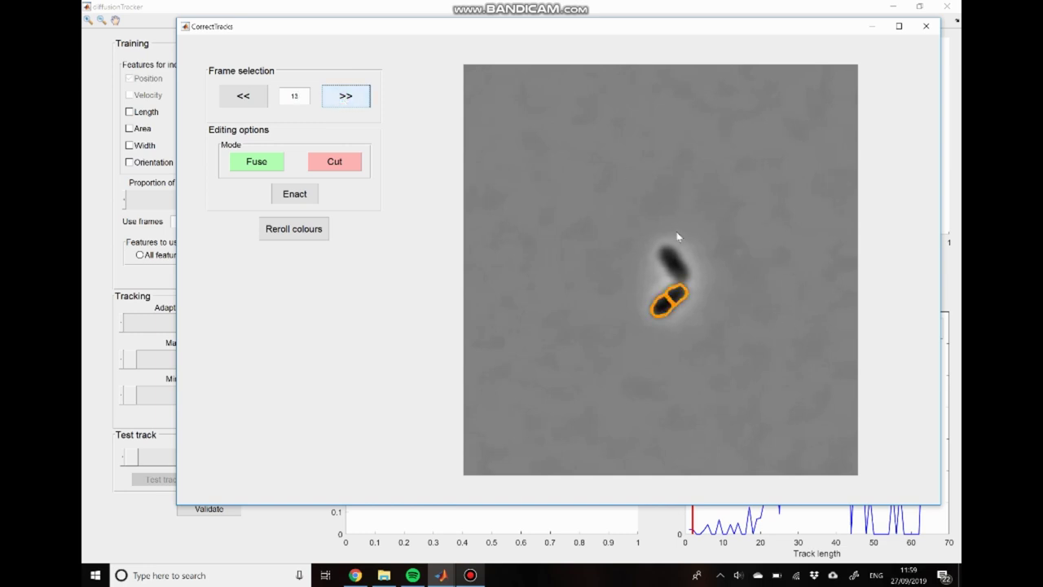
pyautogui.click(243, 95)
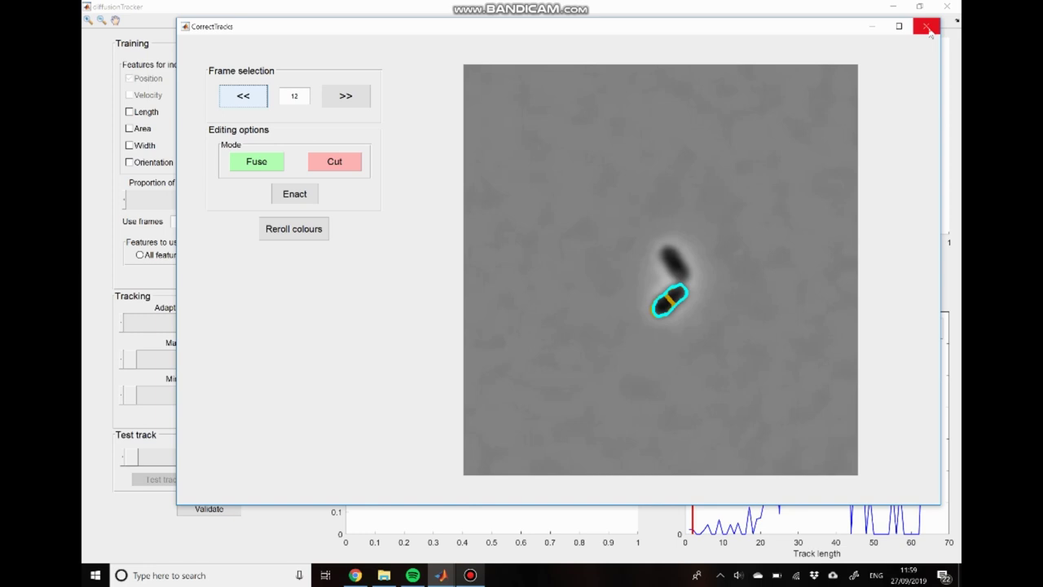
pyautogui.click(925, 28)
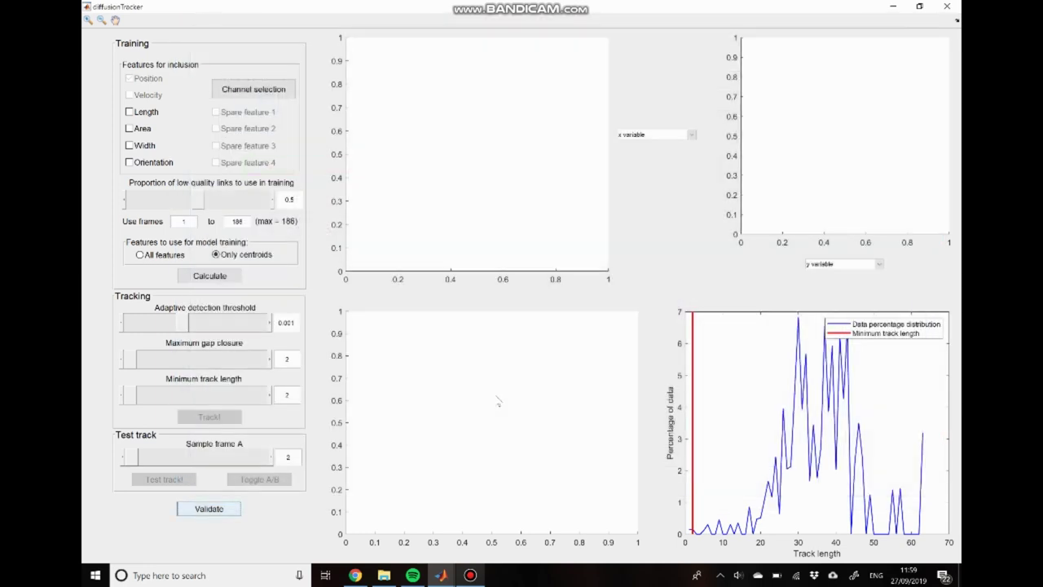